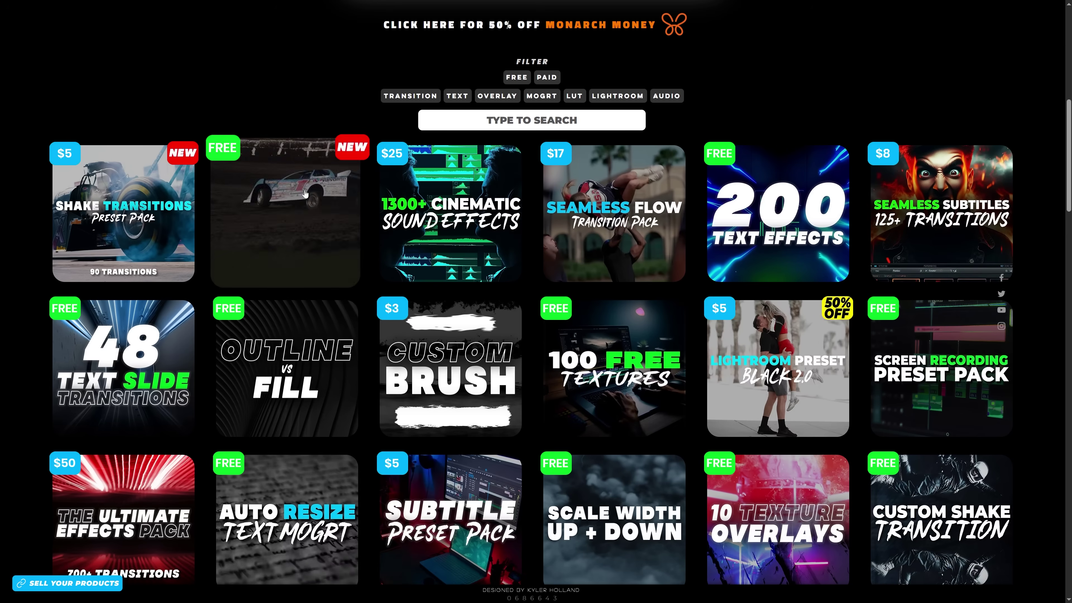
Open the Speed Zoom Transitions product page on the Kyler Holland site and look it over.
left_click(280, 222)
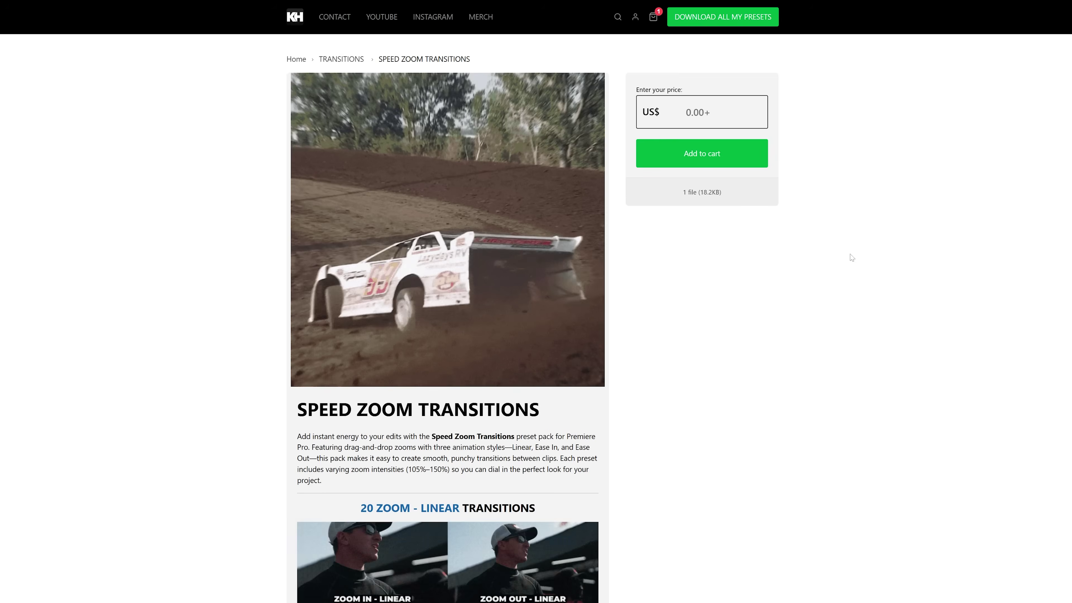
scroll(838, 259, "down", 8)
scroll(838, 259, "up", 3)
scroll(838, 259, "up", 5)
Set the pay-what-you-want price to 5 US$.
left_click(718, 112)
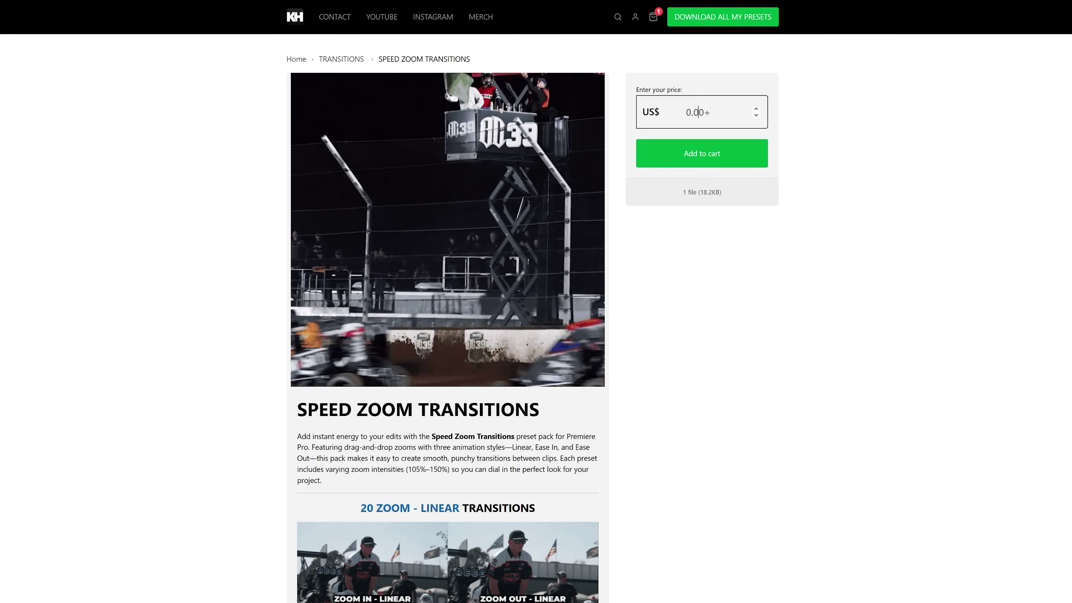
type("0")
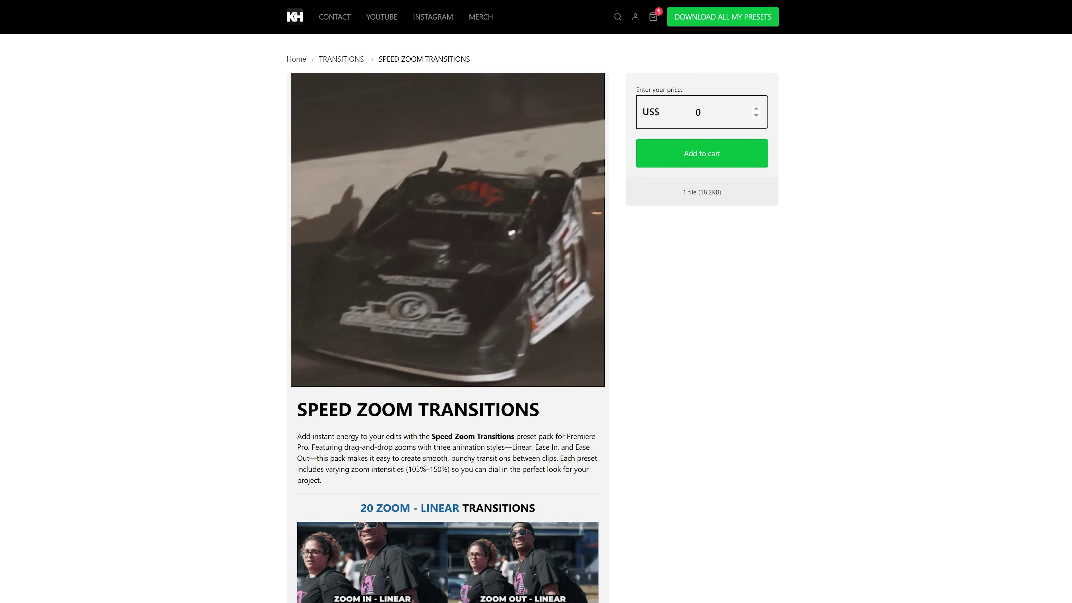
key("BackSpace")
type("0")
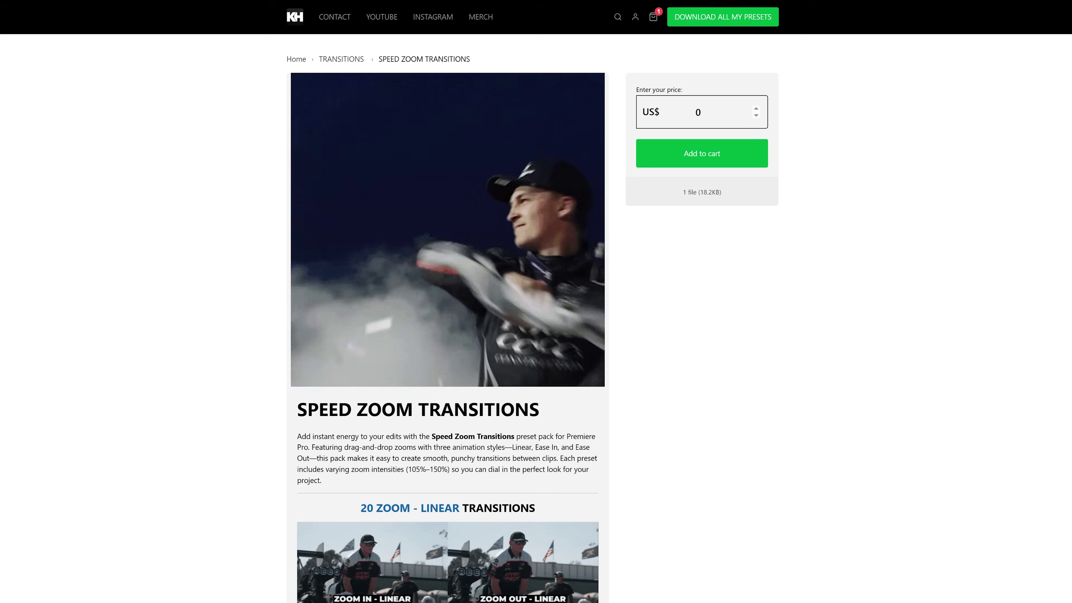
key("BackSpace")
type("5")
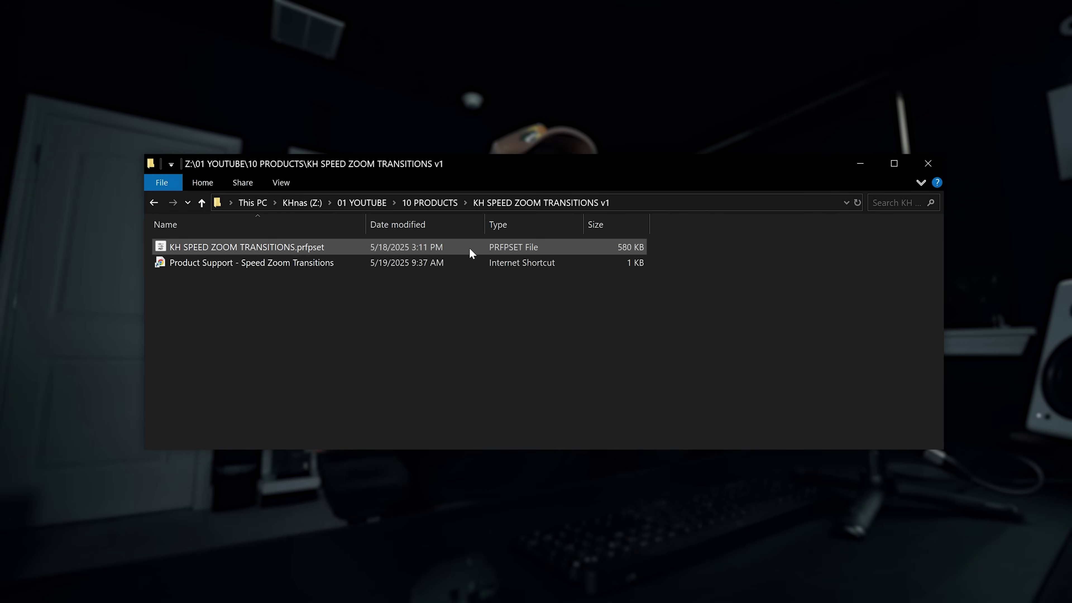
Open the pack's Product Support shortcut and scroll its page down to HOW TO USE.
left_click(469, 247)
left_click(446, 262)
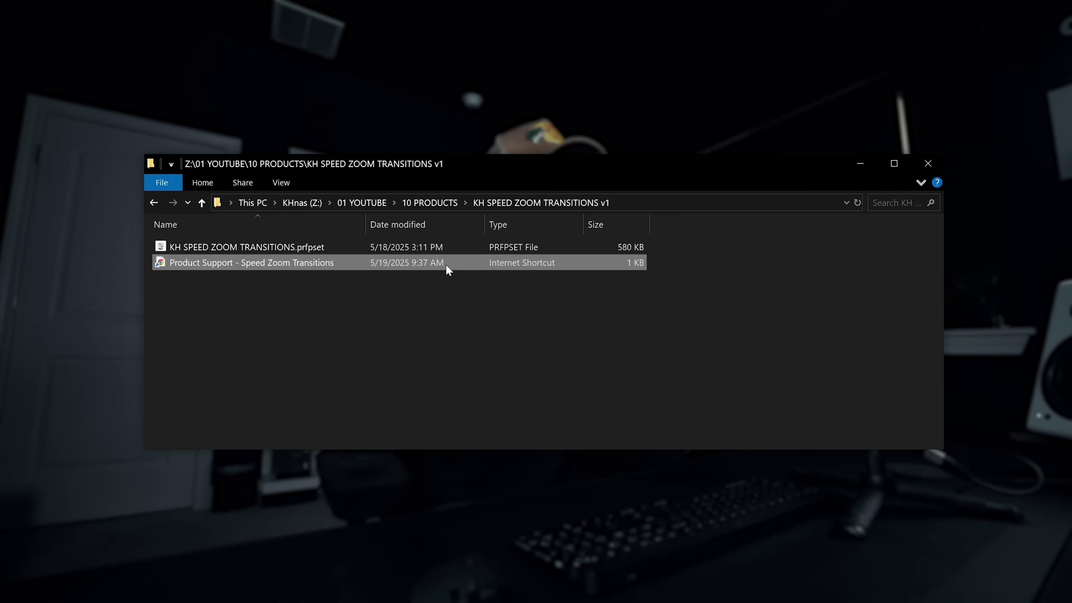
double_click(293, 264)
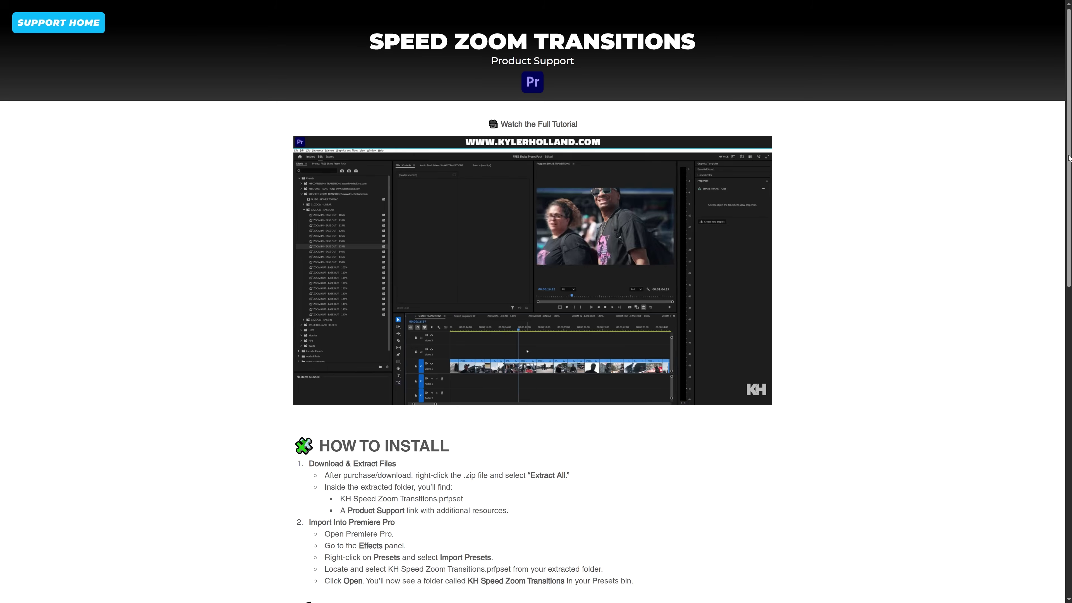
left_click_drag(1069, 158, 1069, 360)
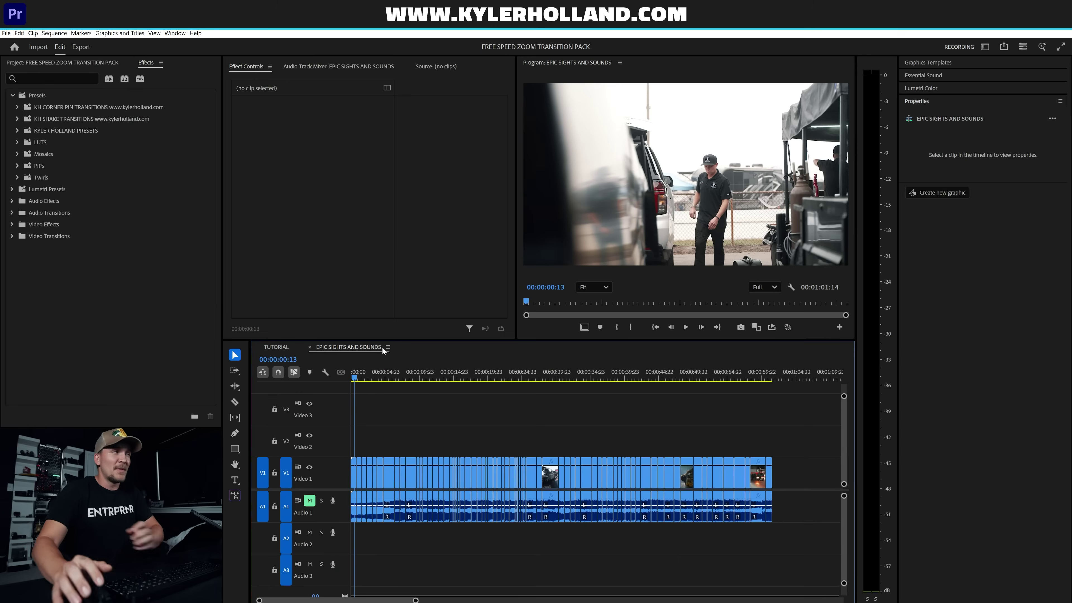
Import KH SPEED ZOOM TRANSITIONS.prfpset into Presets and select the new speed zoom folder.
right_click(44, 99)
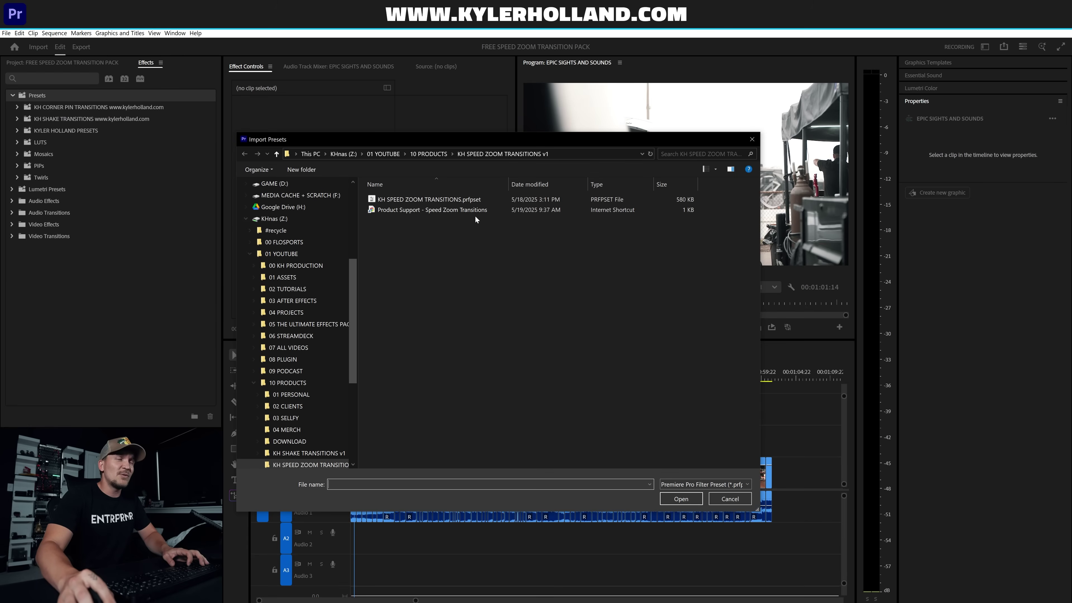
left_click(441, 200)
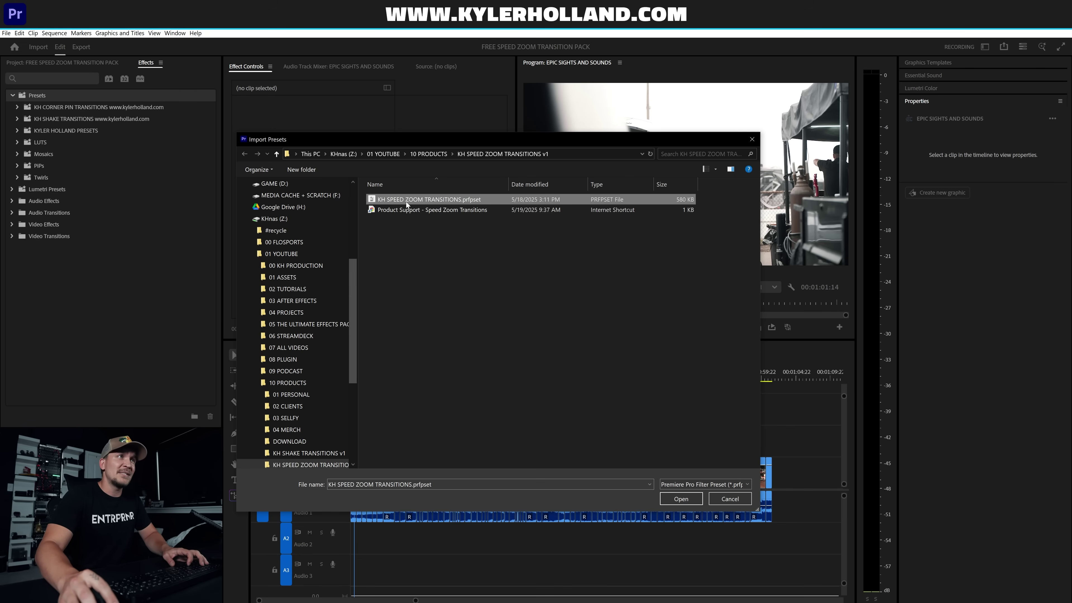
left_click(680, 499)
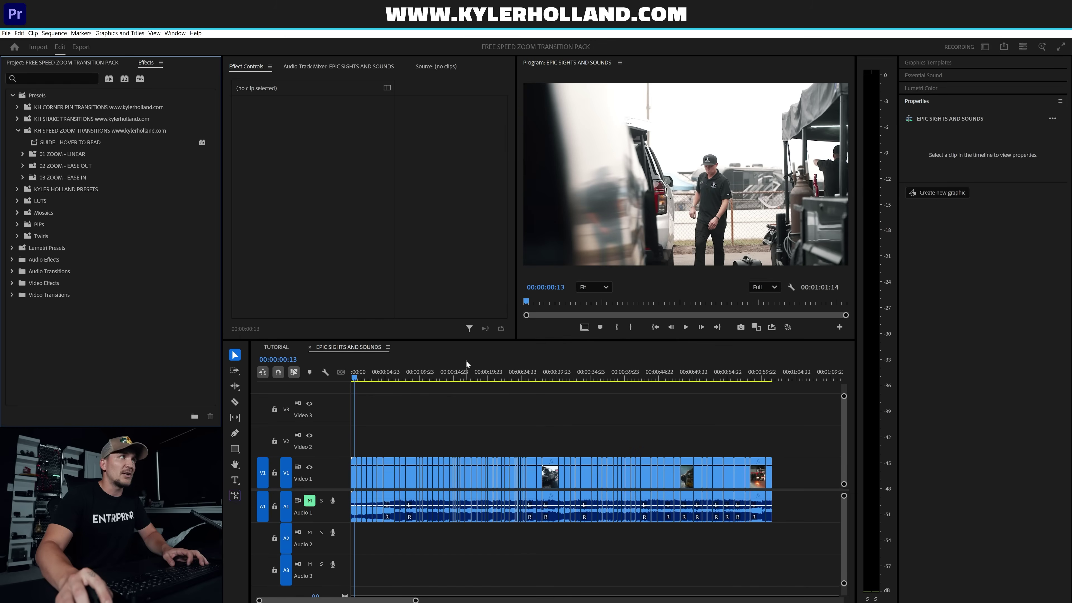
left_click(50, 132)
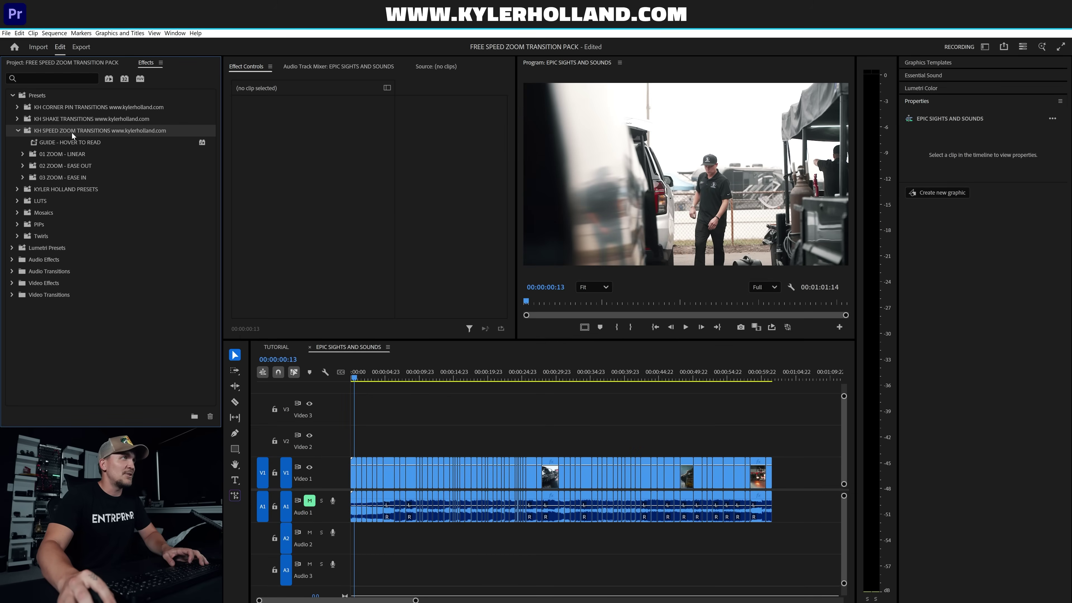
Read the GUIDE - HOVER TO READ note and browse the 01 ZOOM - LINEAR presets (105%–150%).
mouse_move(76, 145)
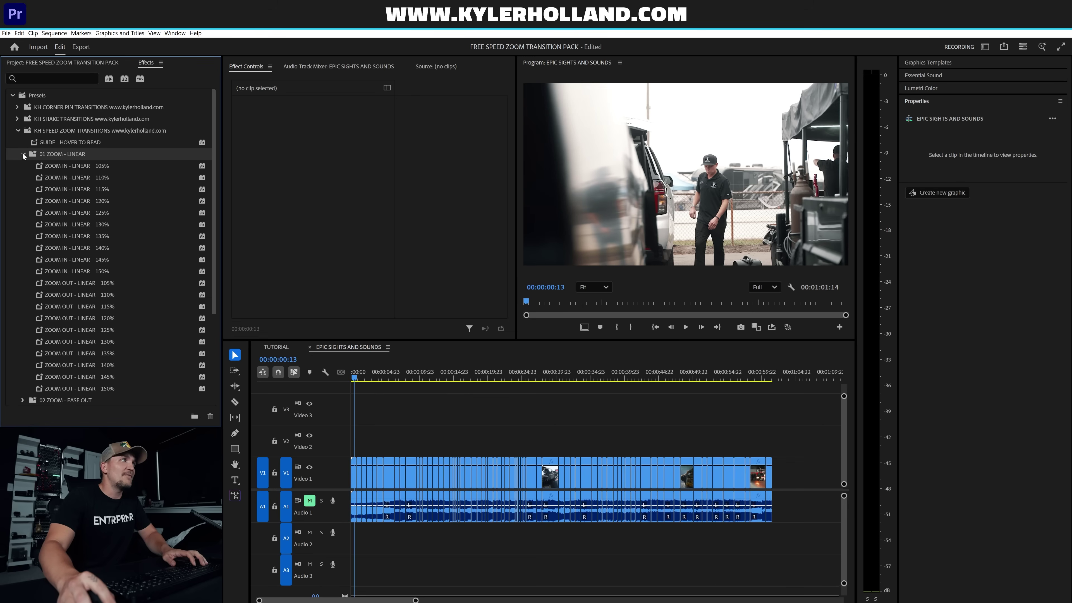
scroll(64, 183, "down", 2)
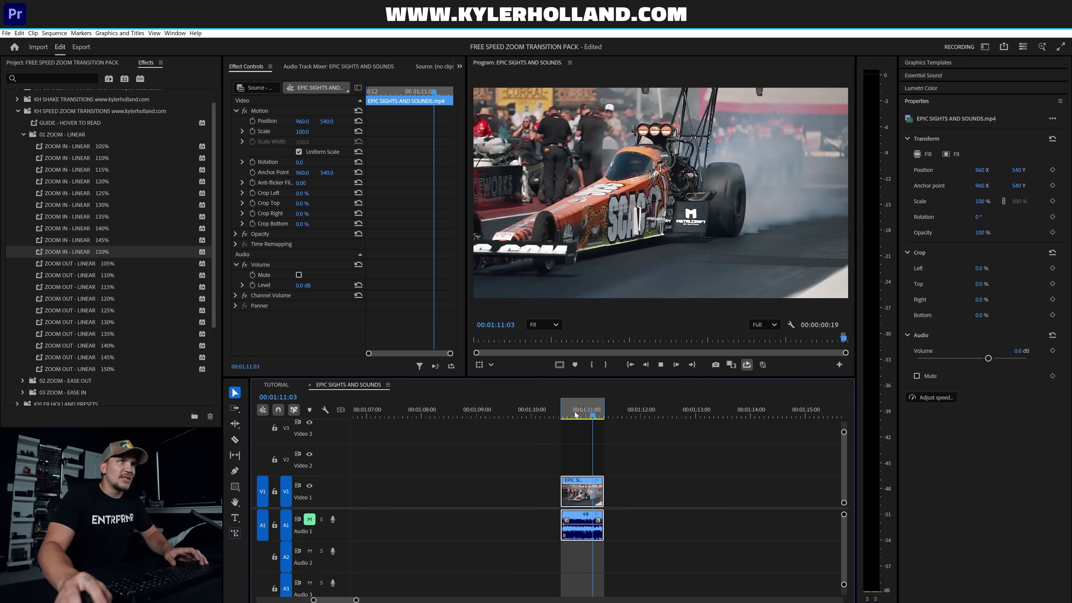
key("space")
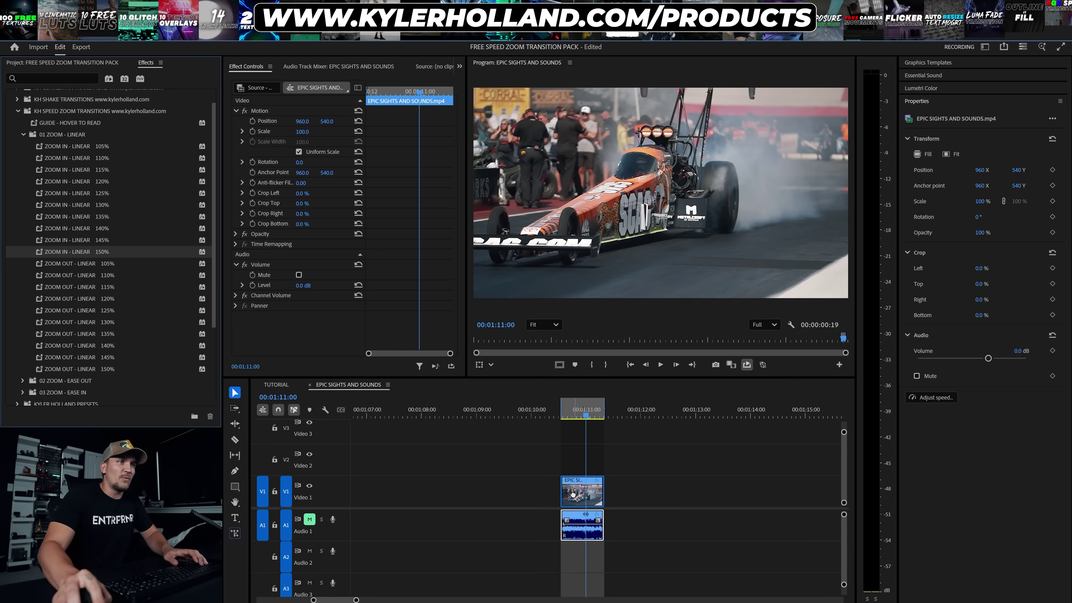
left_click_drag(576, 500, 576, 499)
key("space")
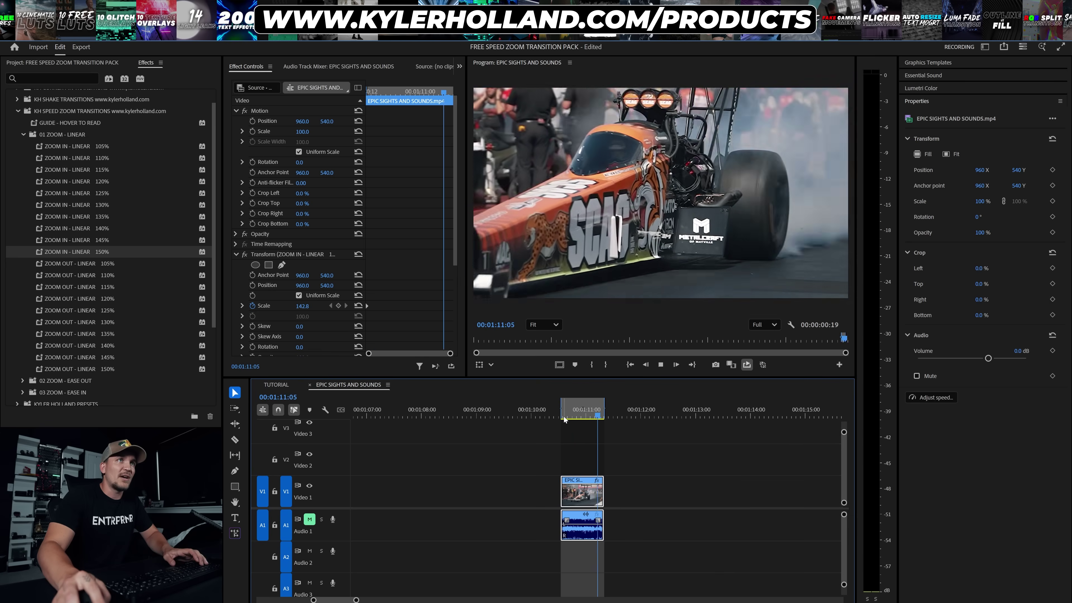
key("space")
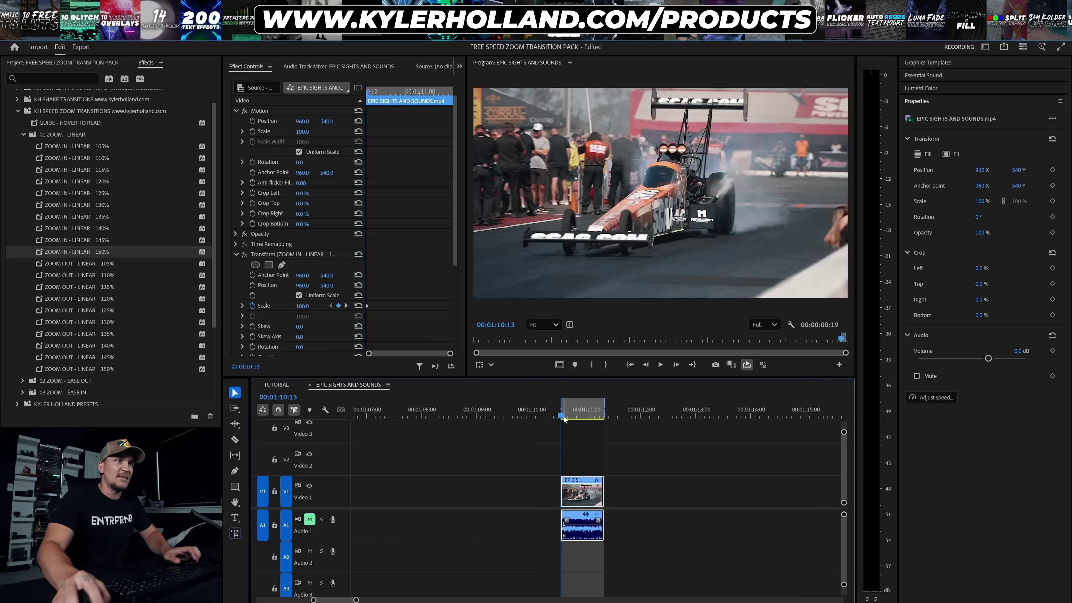
key("ctrl+z")
left_click(104, 158)
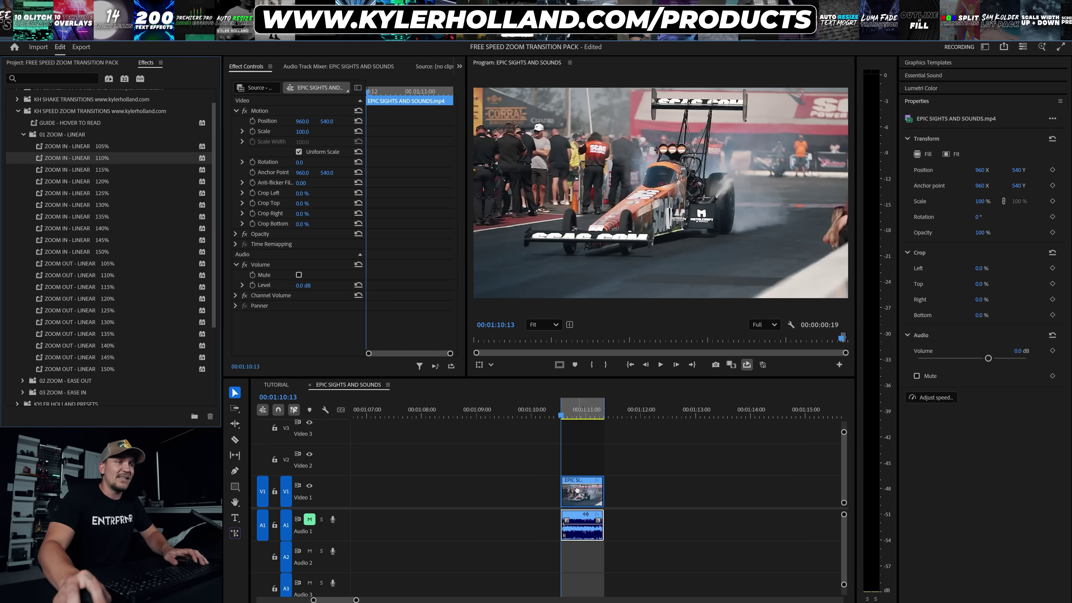
key("space")
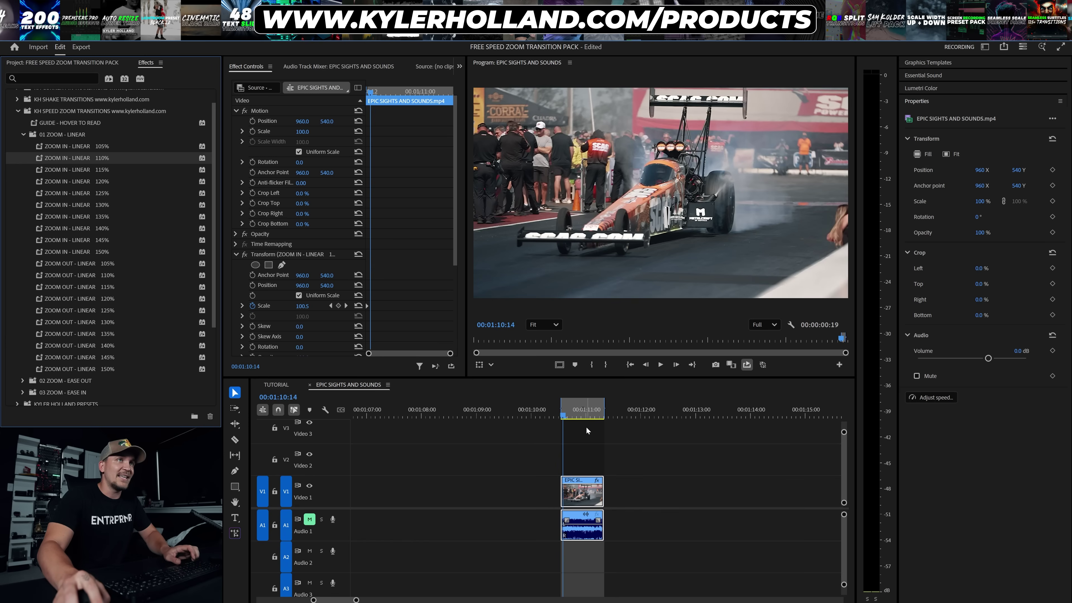
key("ctrl+z")
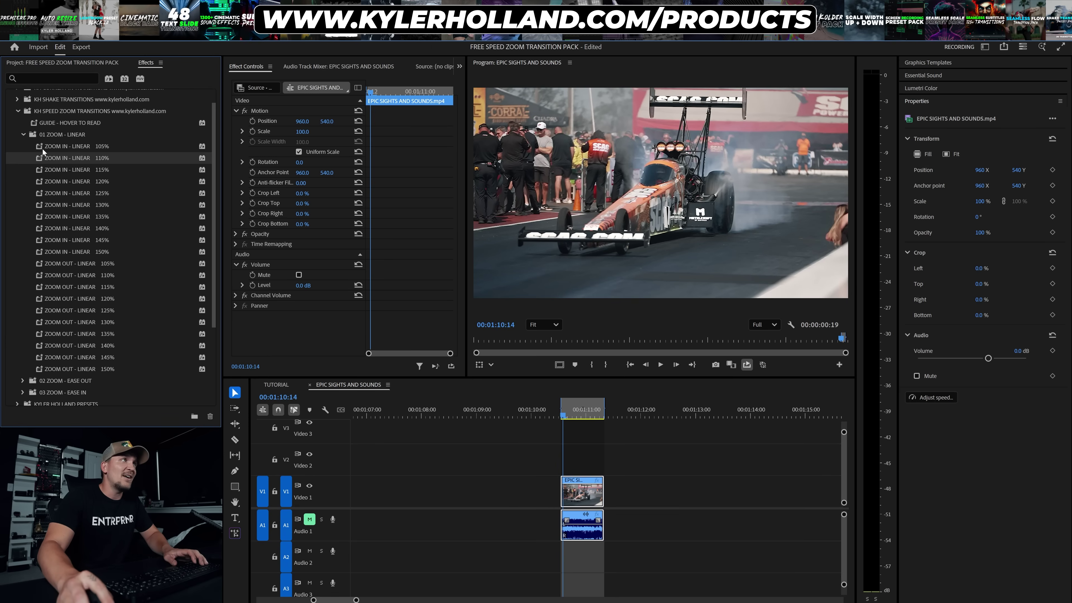
left_click(23, 136)
Test ZOOM IN - EASE OUT 150% on the clip, preview it, then undo it.
left_click(24, 167)
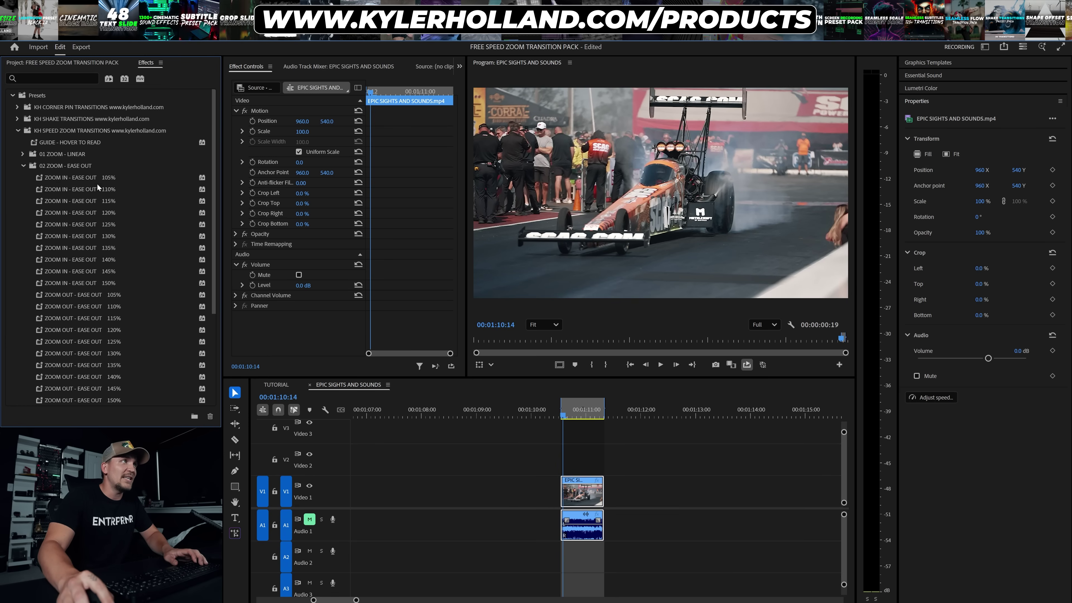
left_click_drag(584, 485, 585, 486)
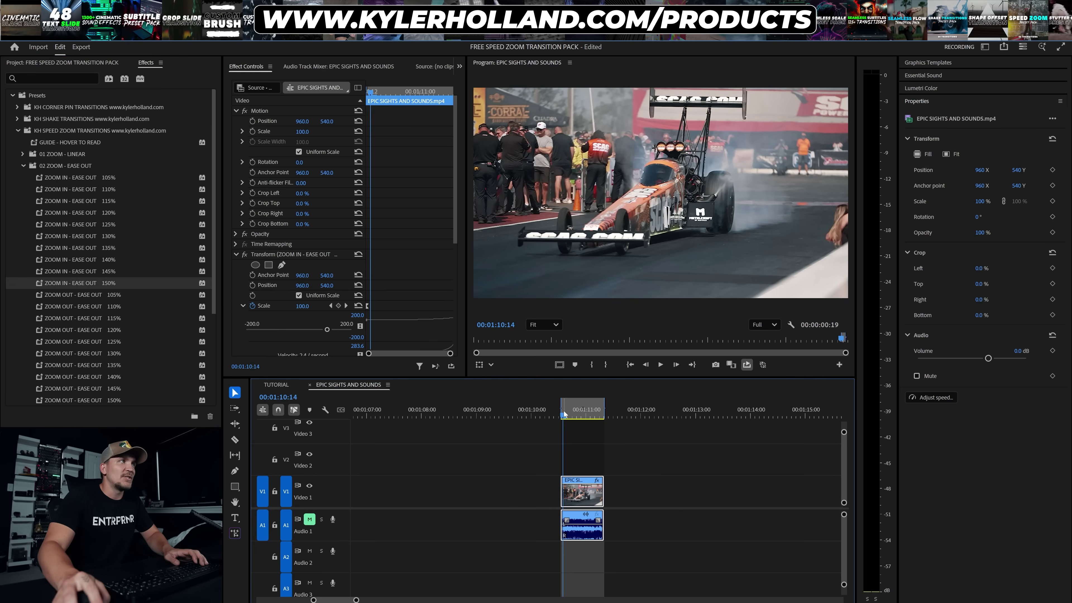
key("space")
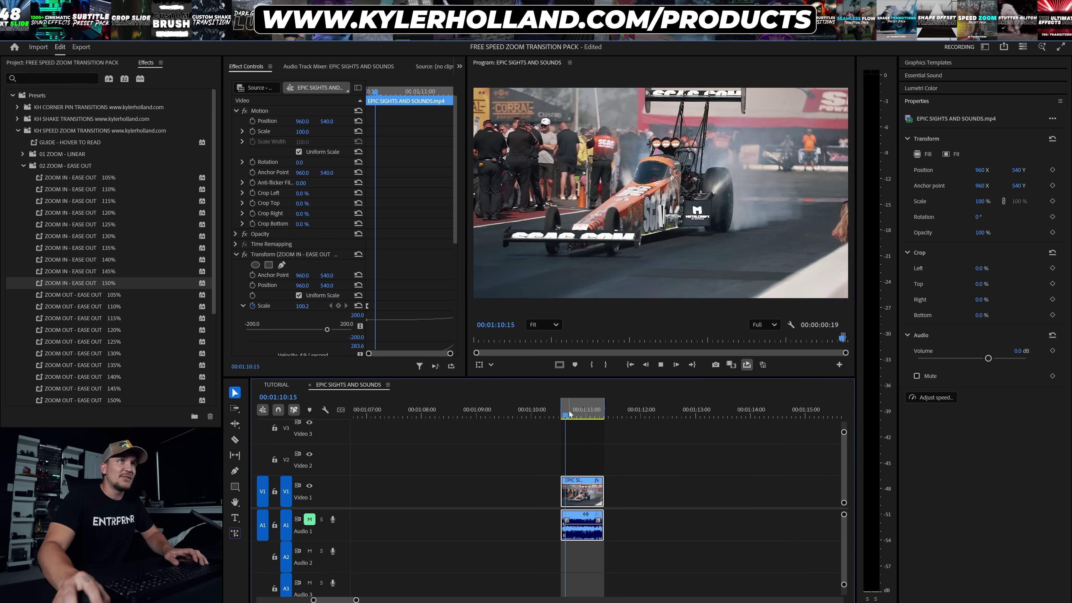
key("space")
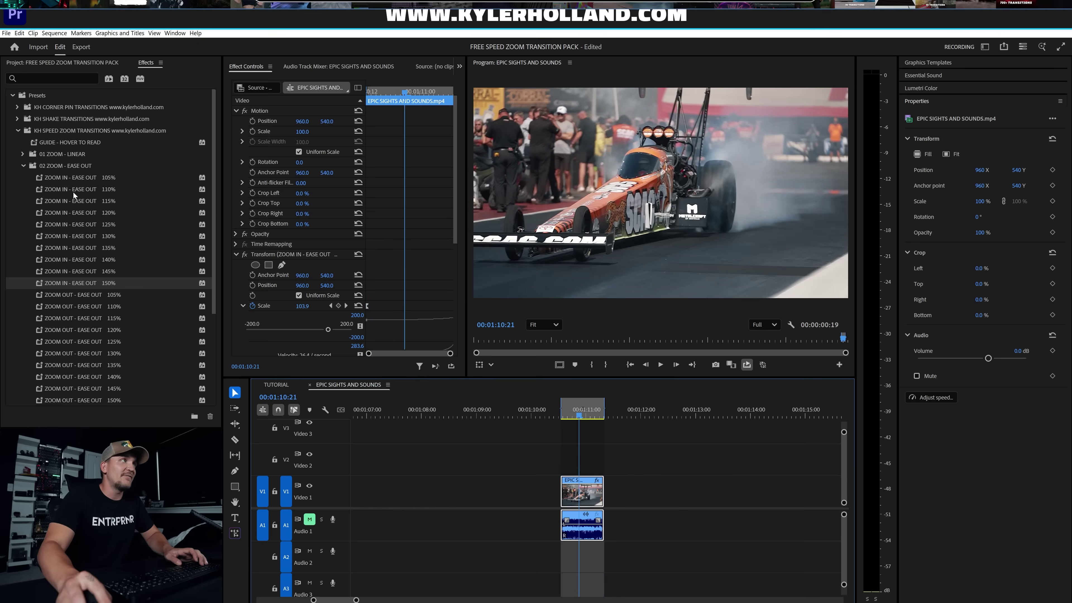
left_click(24, 166)
key("ctrl+z")
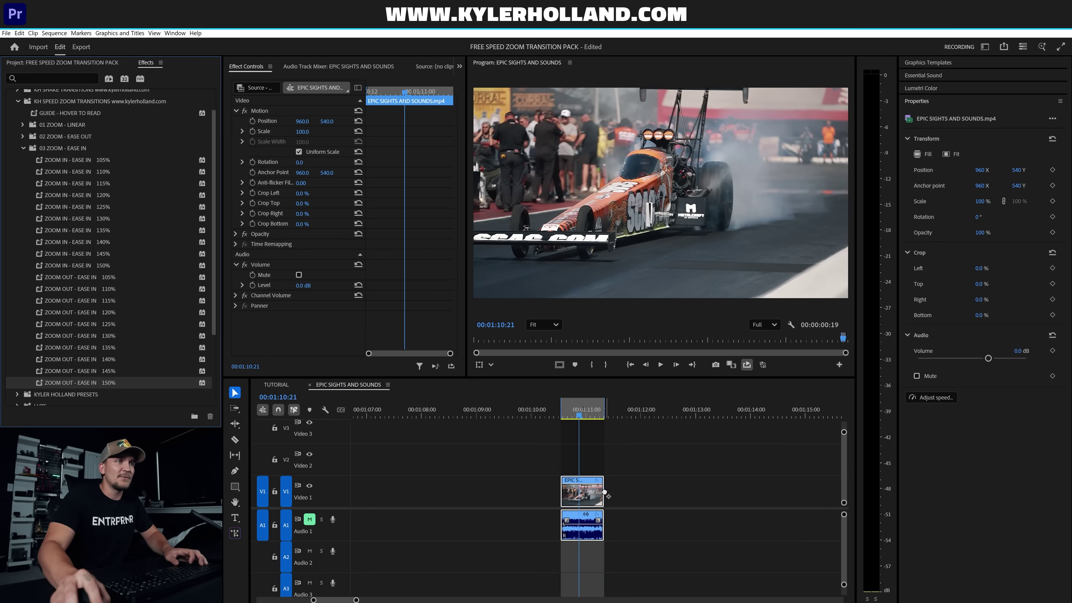
Test ZOOM OUT - EASE IN 150% on the clip with a quick preview, then undo it.
left_click_drag(589, 493, 589, 492)
left_click(566, 411)
key("space")
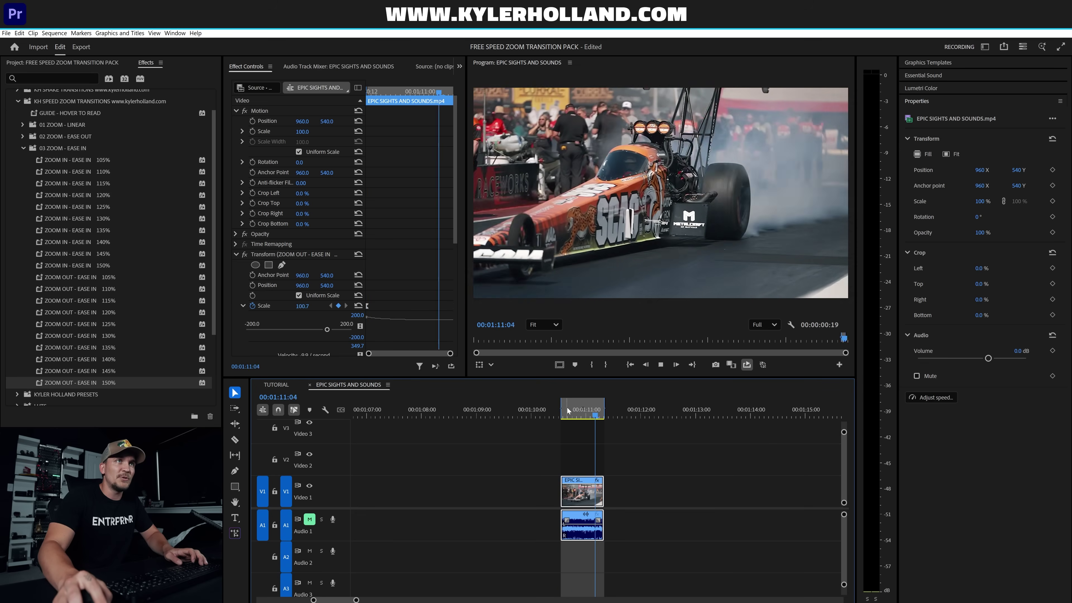
key("ctrl+z")
Clear the In and Out points and zoom the timeline in around 00:00:10:17.
right_click(594, 413)
left_click(625, 492)
left_click(570, 455)
key("minus")
key("minus")
key("minus")
key("minus")
left_click(408, 411)
key("equal")
key("equal")
key("equal")
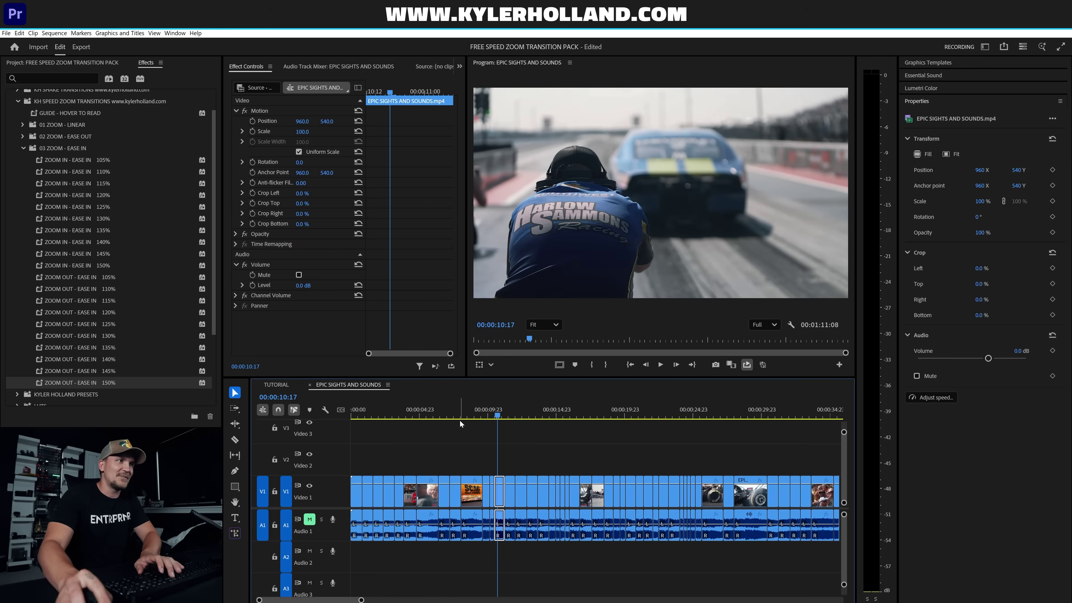
Play from 00:00:10:17, marquee-select the V1/A1 clips near 15 seconds, and pick ZOOM IN - EASE IN 130%.
key("space")
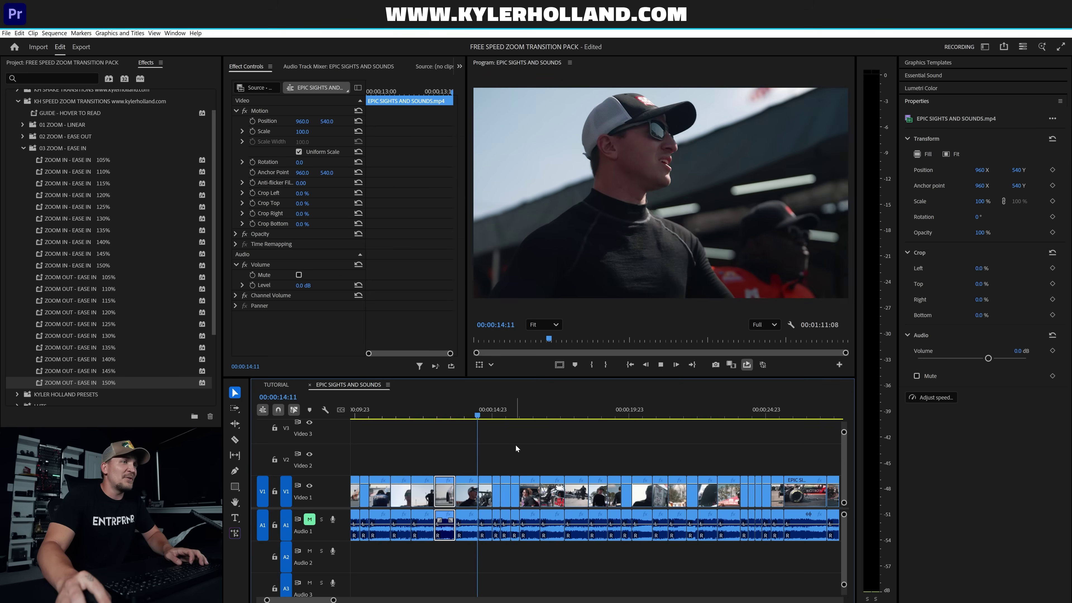
left_click_drag(457, 454, 552, 501)
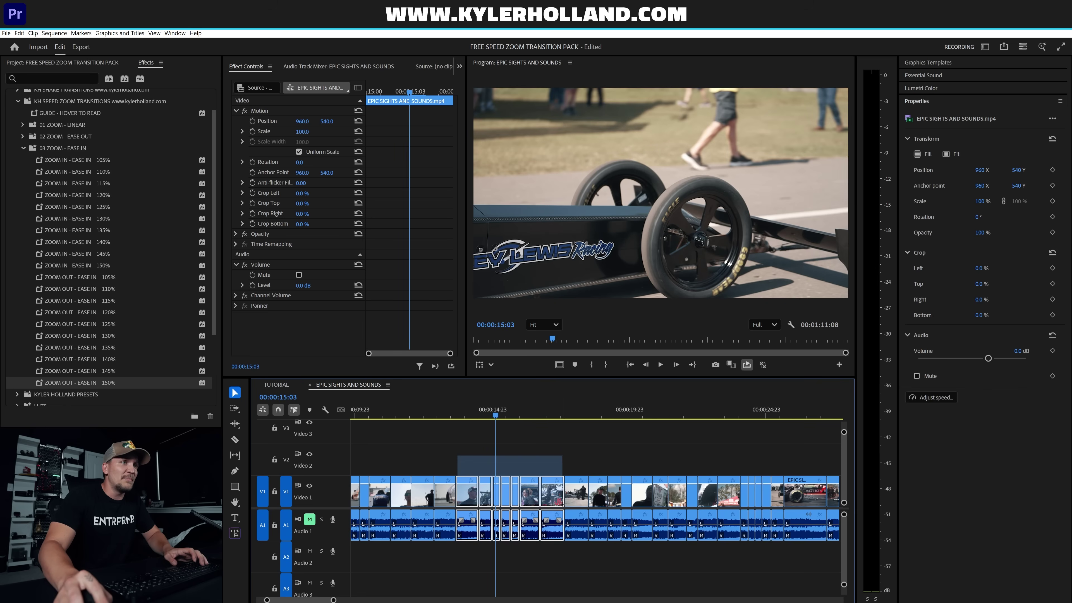
left_click_drag(615, 516, 615, 516)
scroll(121, 298, "up", 3)
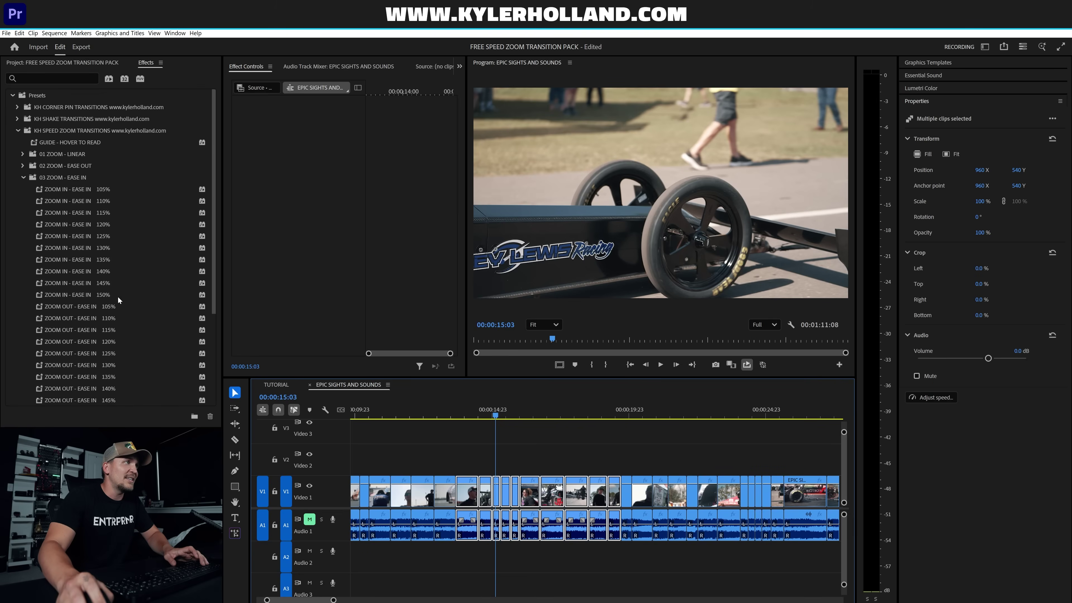
left_click(64, 247)
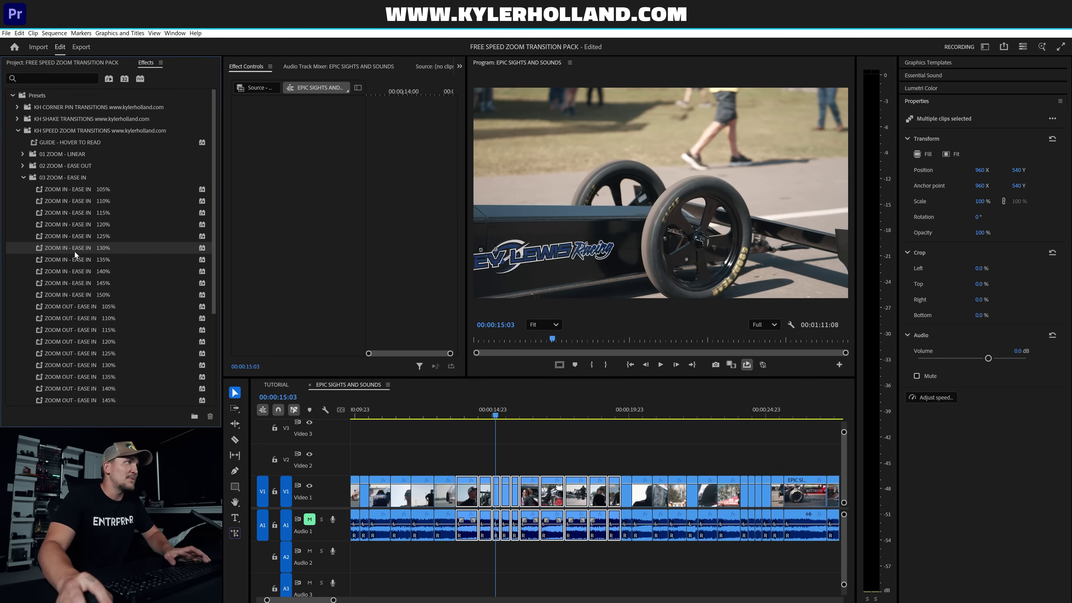
Apply ZOOM IN - EASE IN 130% to the selected V1 clips, preview full screen to 00:00:19:06, then reselect them.
left_click_drag(62, 248, 430, 397)
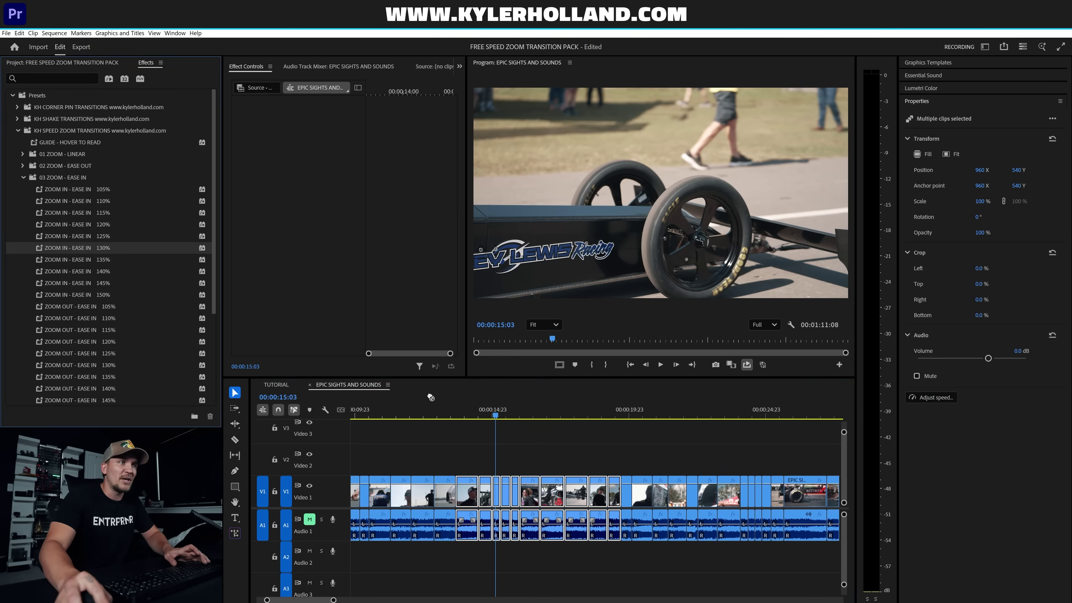
left_click_drag(509, 492, 509, 492)
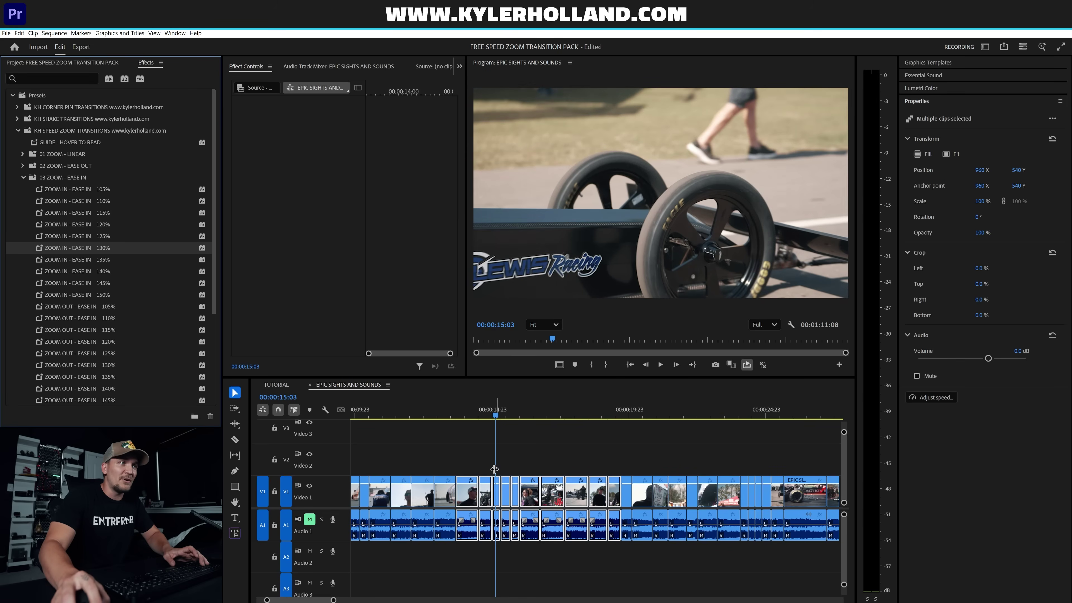
left_click(451, 412)
key("grave")
key("space")
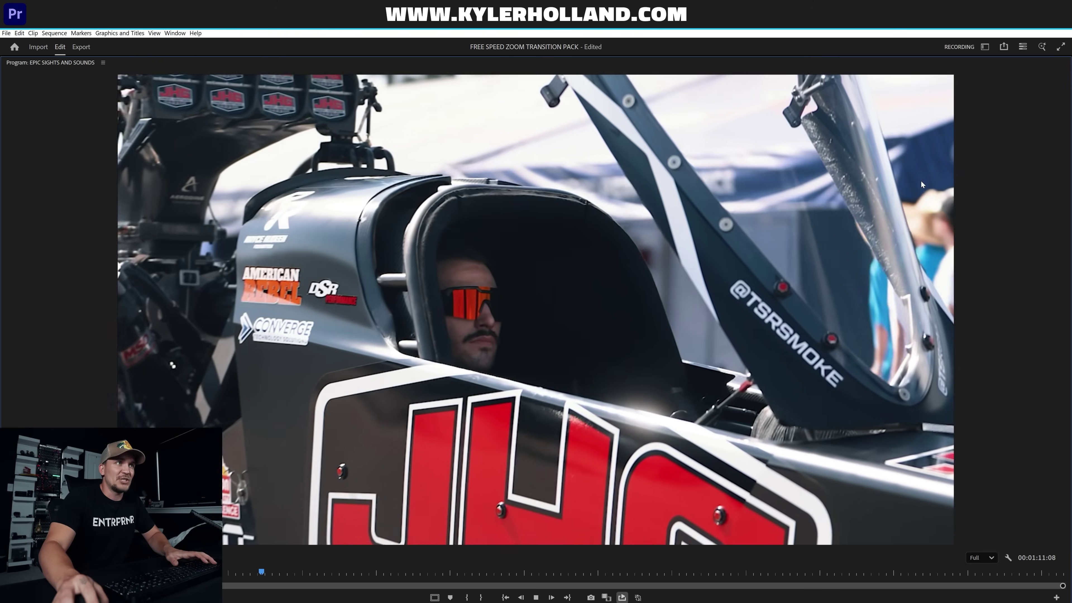
key("space")
key("grave")
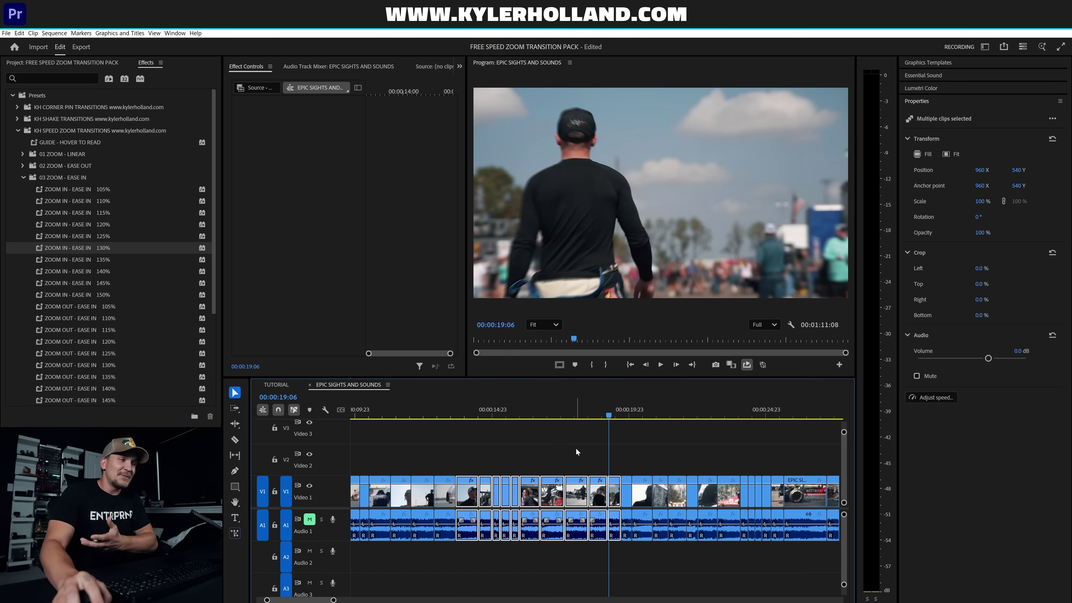
left_click_drag(652, 455, 462, 499)
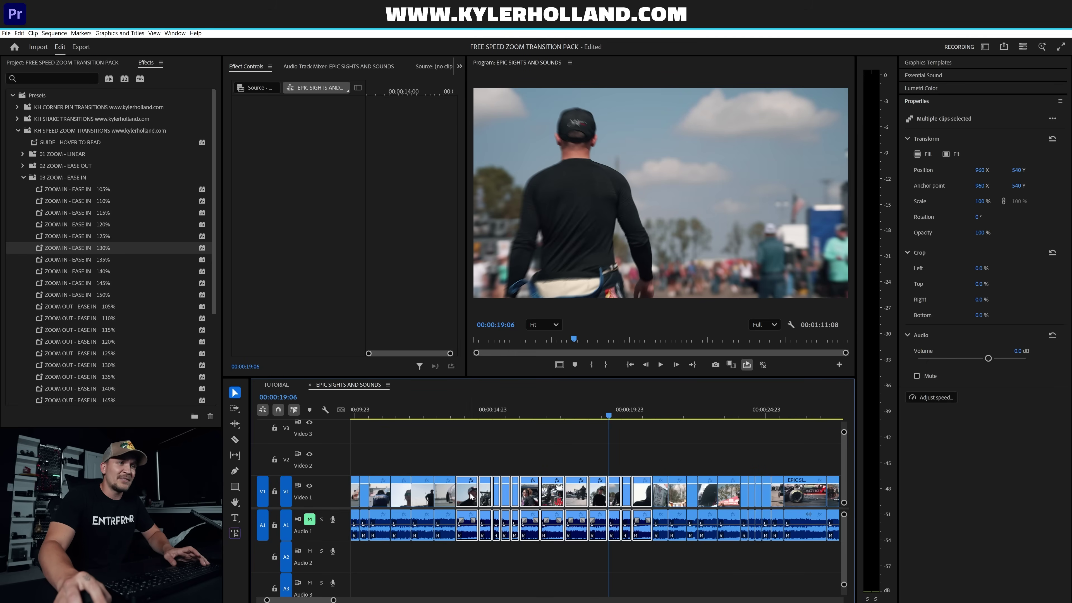
right_click(472, 496)
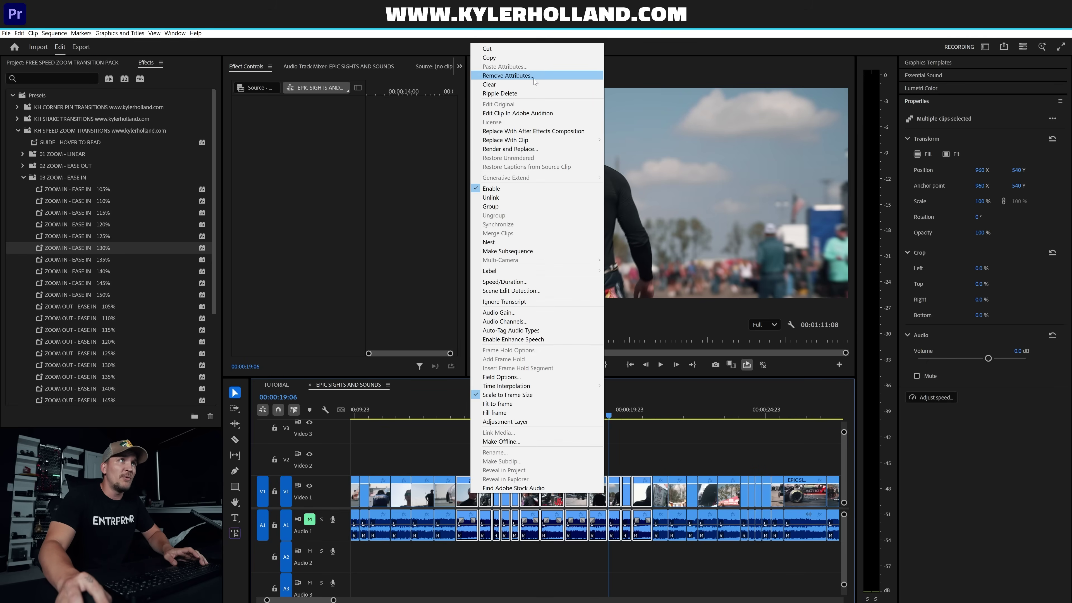
Remove Attributes from the selected clips and replay them without zoom to 00:00:14:21.
left_click(508, 75)
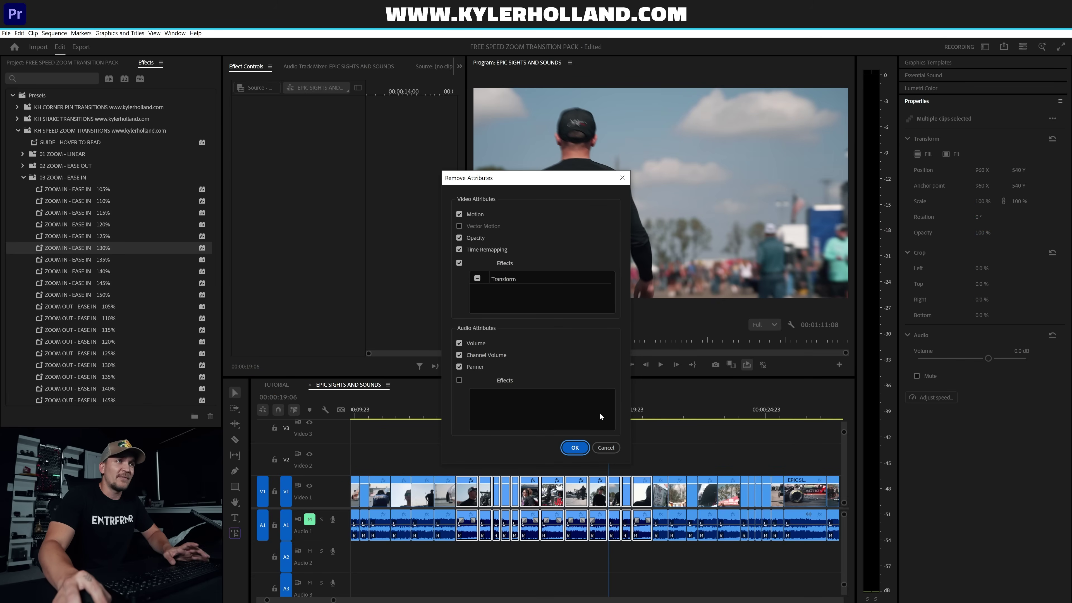
left_click(570, 451)
left_click(465, 410)
key("space")
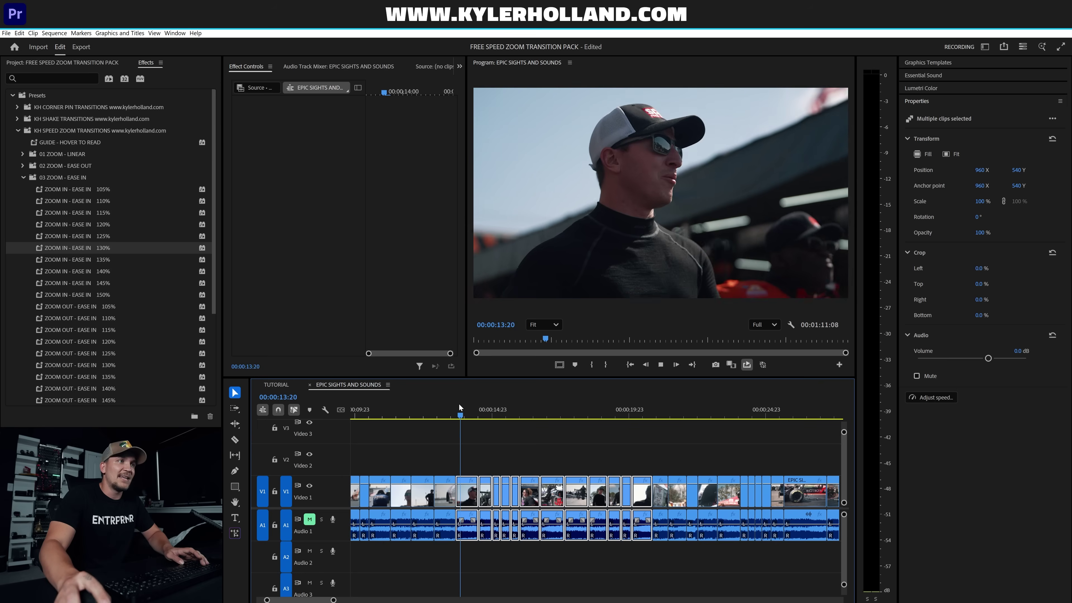
key("space")
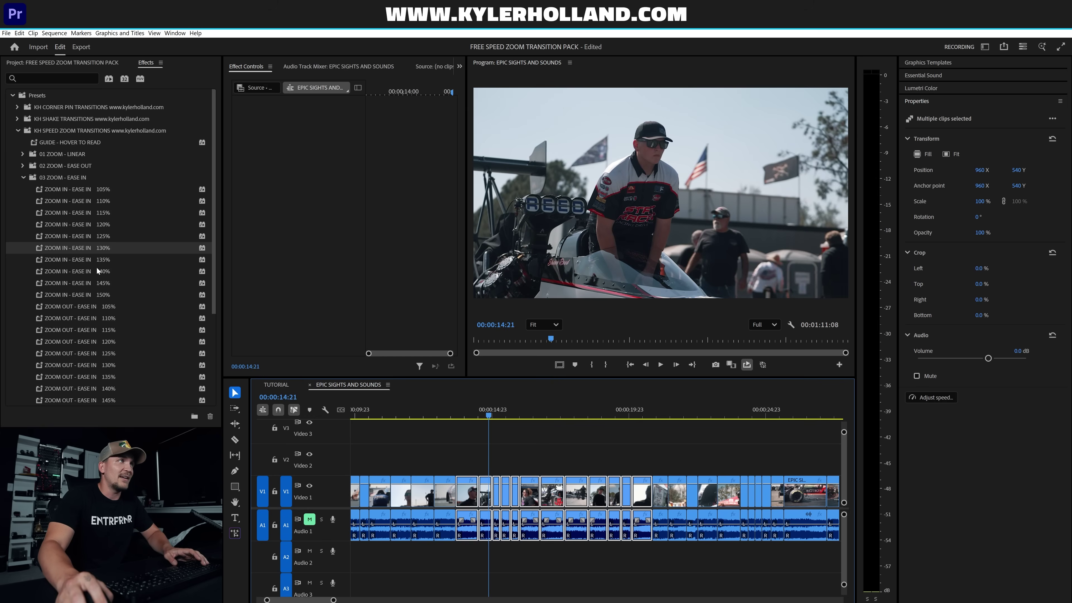
Expand 02 ZOOM - EASE OUT, replay the section full screen, then strip the clips' zoom attributes again.
left_click(23, 165)
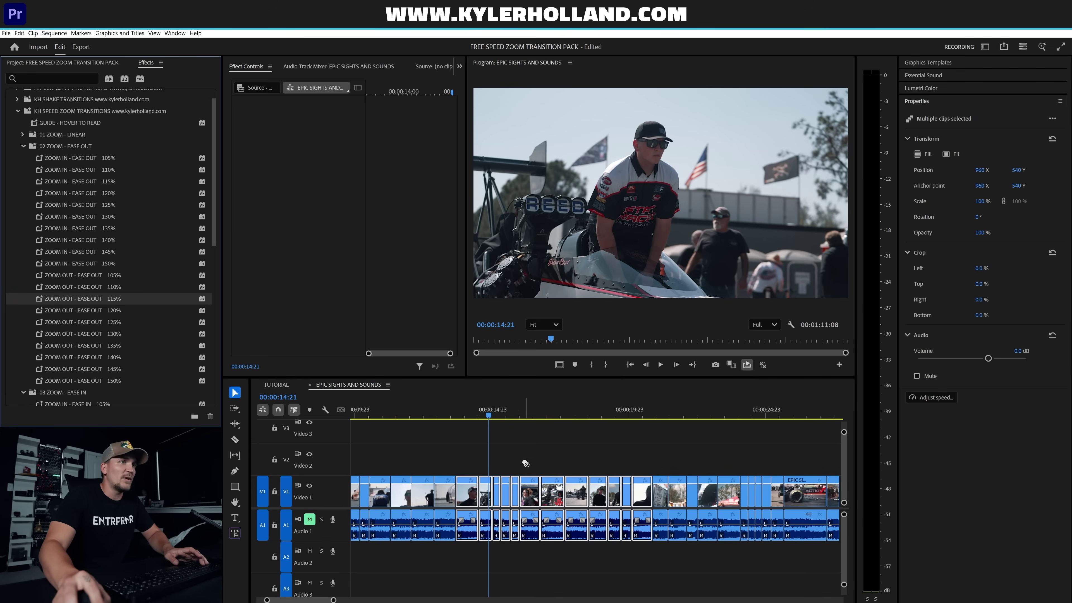
left_click(461, 410)
key("space")
key("grave")
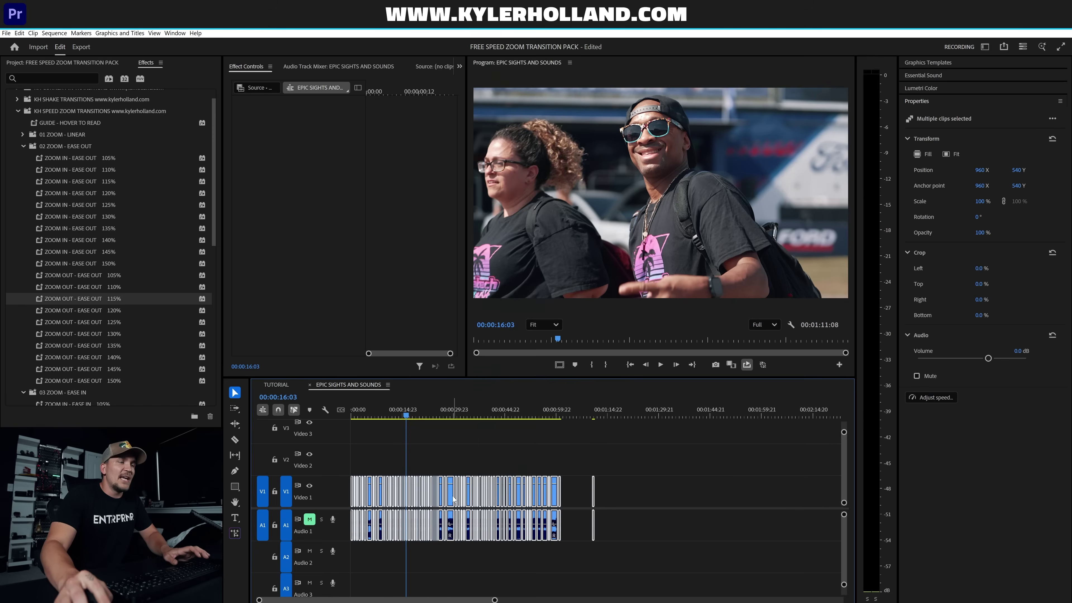
right_click(453, 498)
left_click(515, 78)
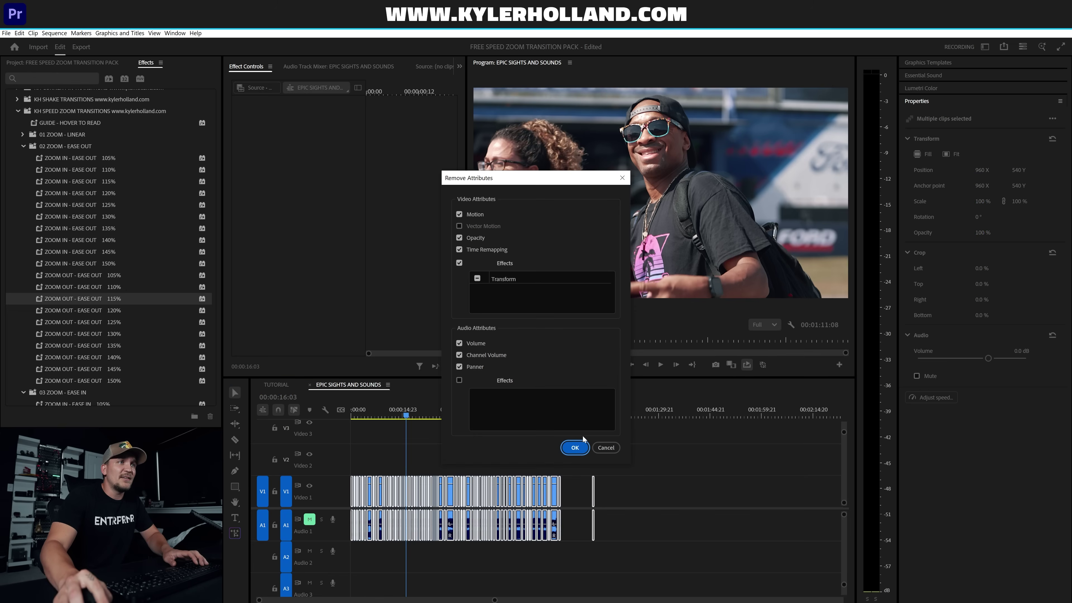
left_click(582, 448)
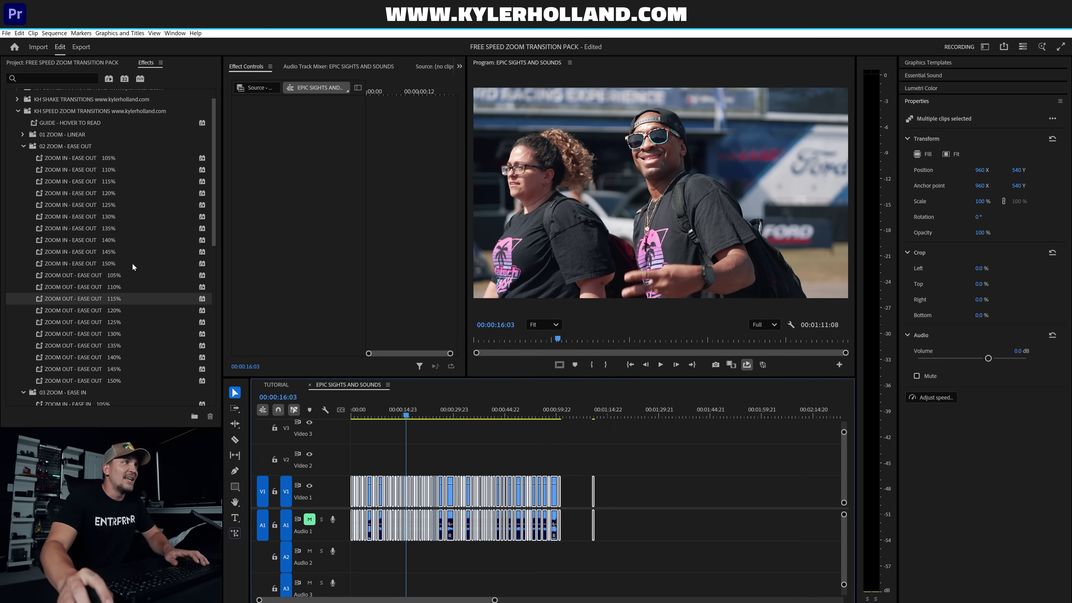
Expand 01 ZOOM - LINEAR and play the montage full screen from the start.
left_click(23, 134)
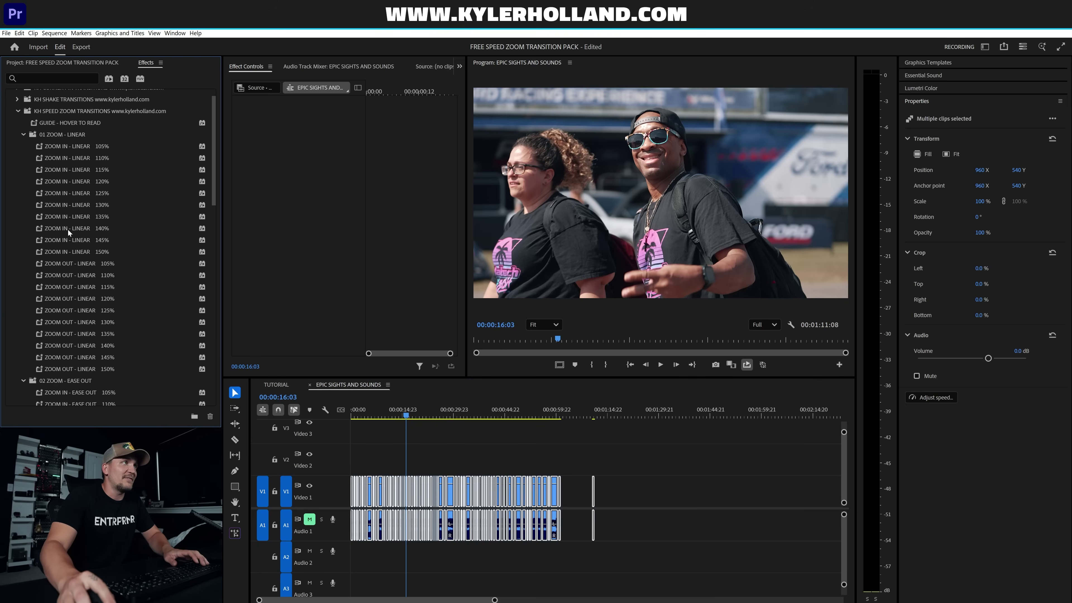
key("Home")
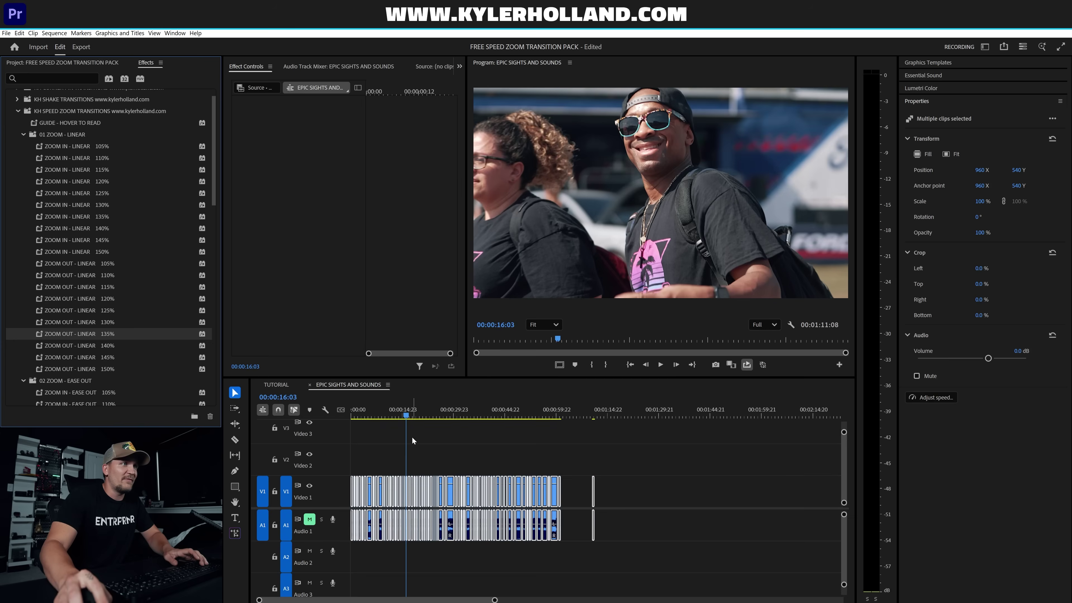
key("grave")
key("space")
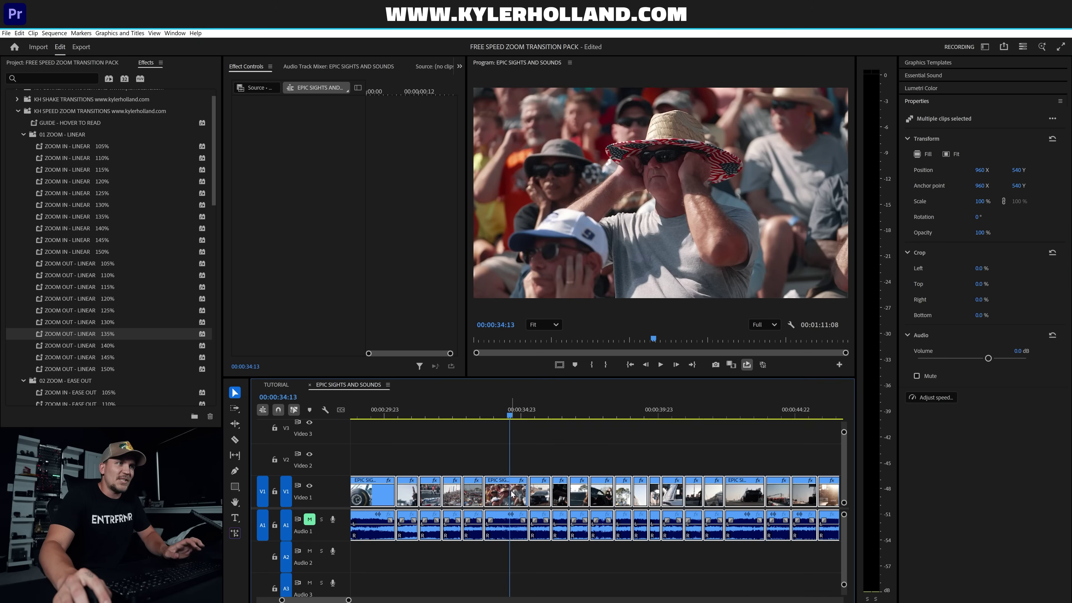
Remove Attributes from the selected clips again, then select a single clip near 00:00:34.
right_click(512, 491)
left_click(589, 73)
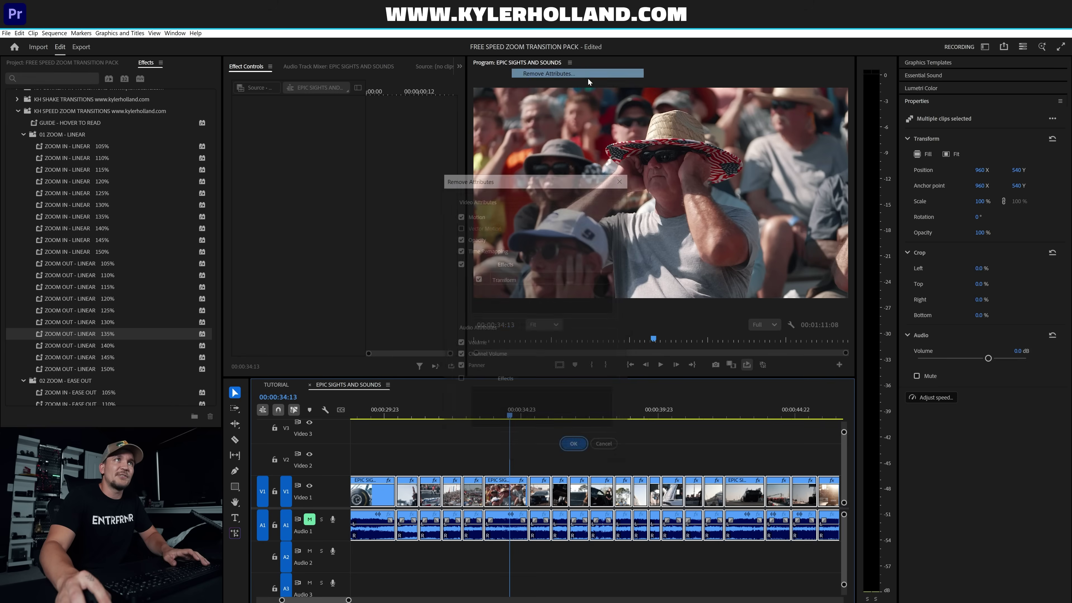
left_click(577, 447)
left_click(566, 448)
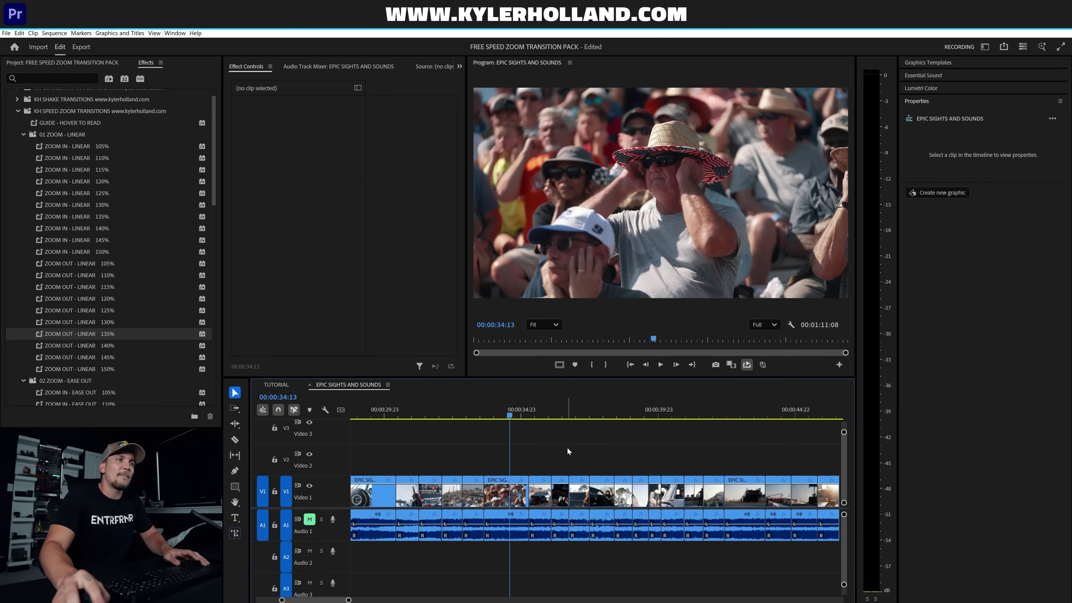
left_click(456, 413)
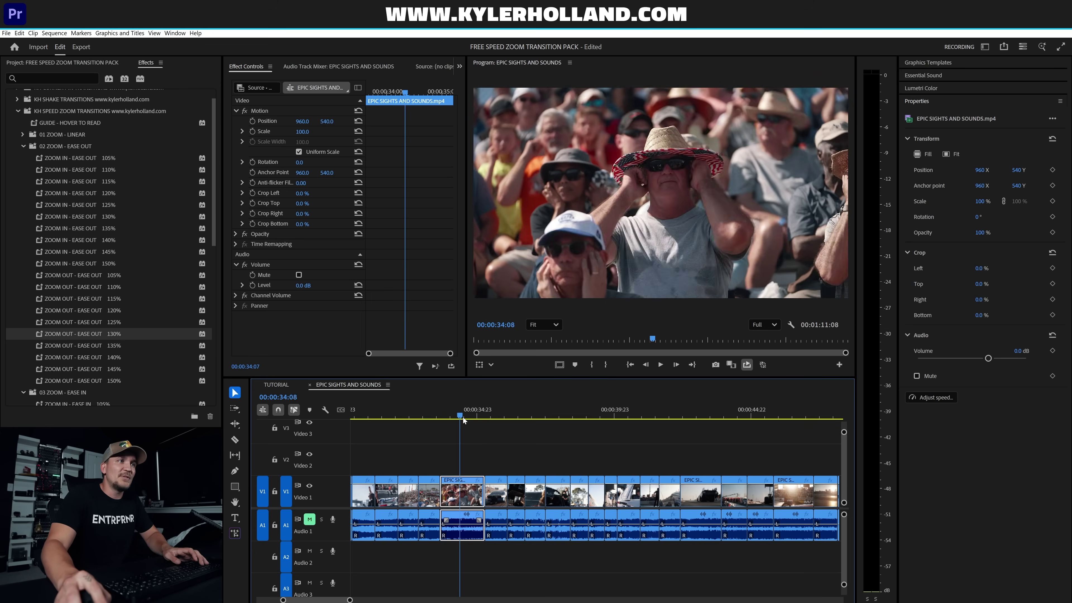
Apply ZOOM IN - EASE OUT 130% to the crowd clip at 00:00:34:08 and scrub back to review it.
left_click_drag(466, 455, 576, 507)
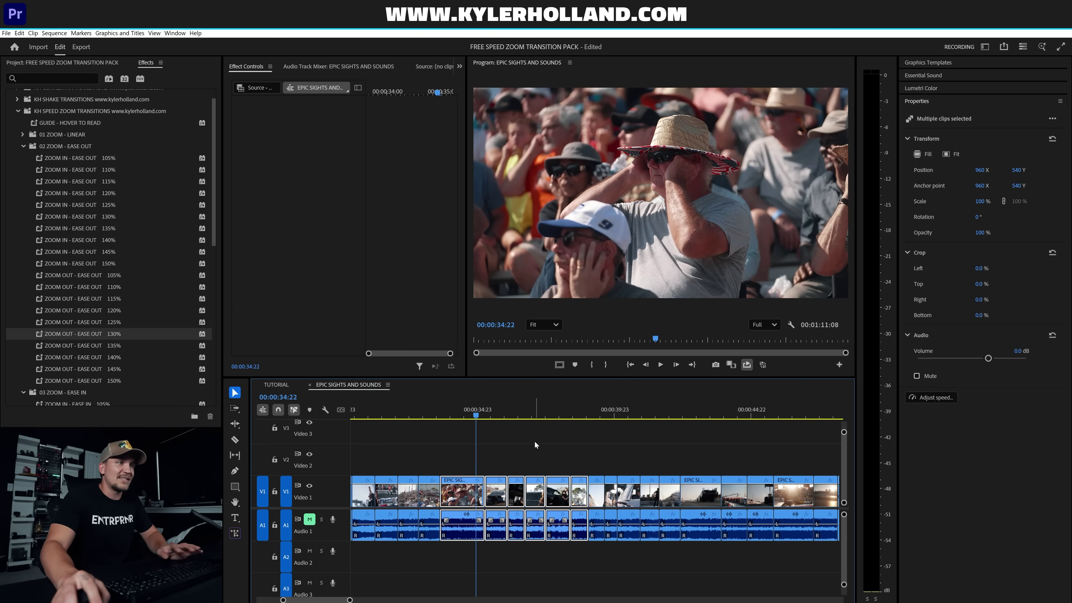
left_click_drag(479, 413, 461, 413)
left_click(463, 497)
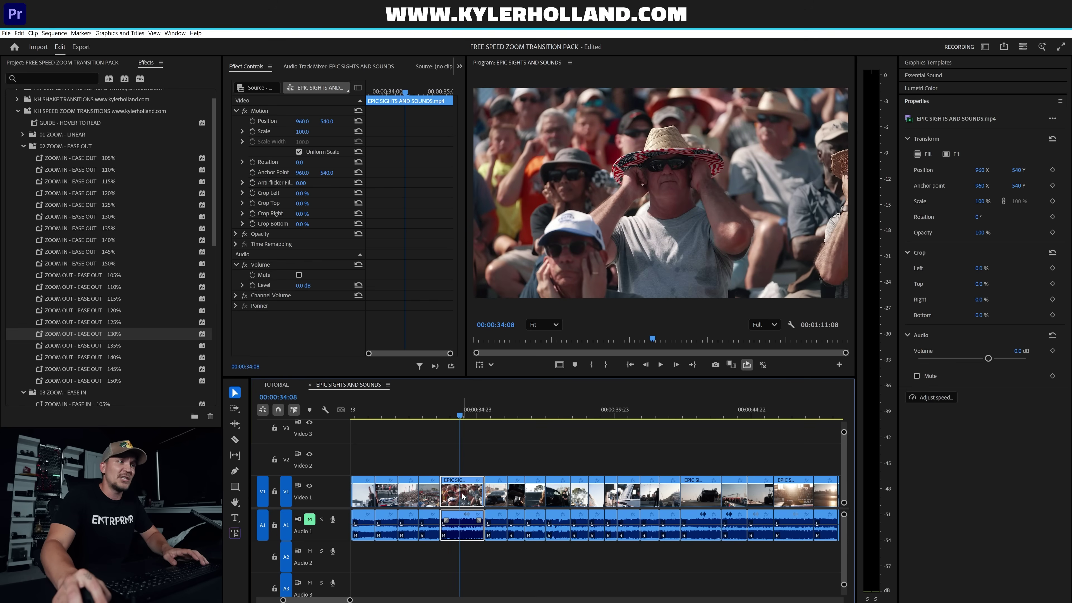
left_click(90, 218)
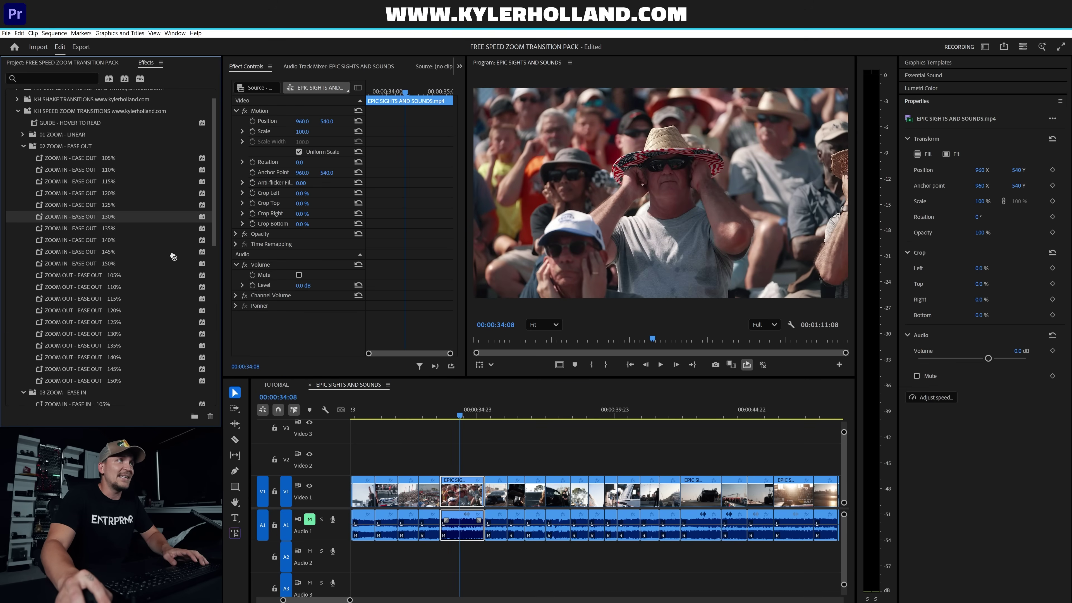
left_click_drag(462, 493, 462, 494)
left_click(24, 146)
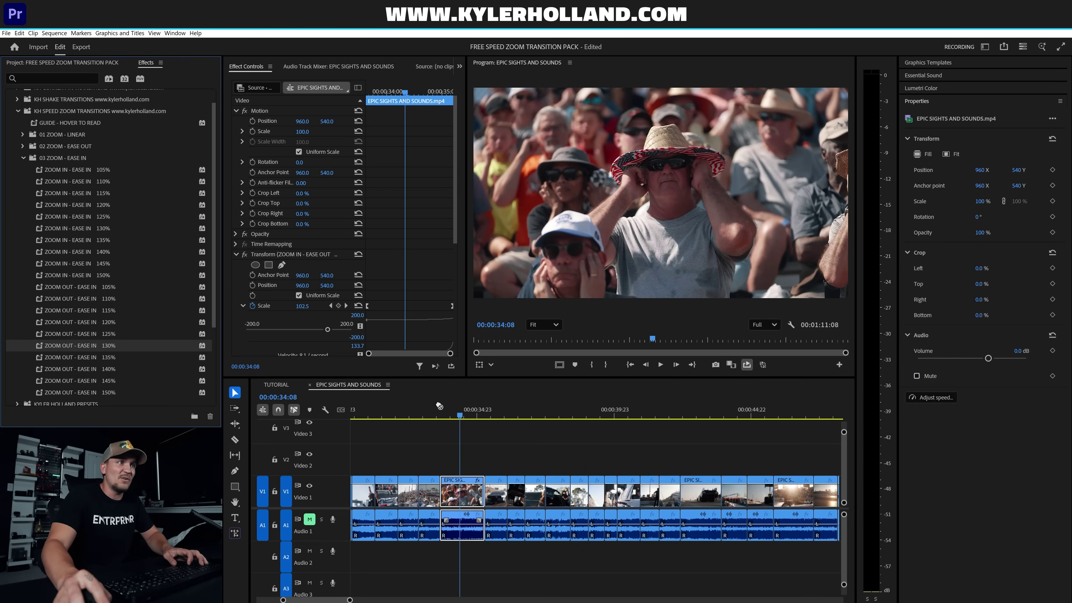
left_click_drag(462, 414, 492, 417)
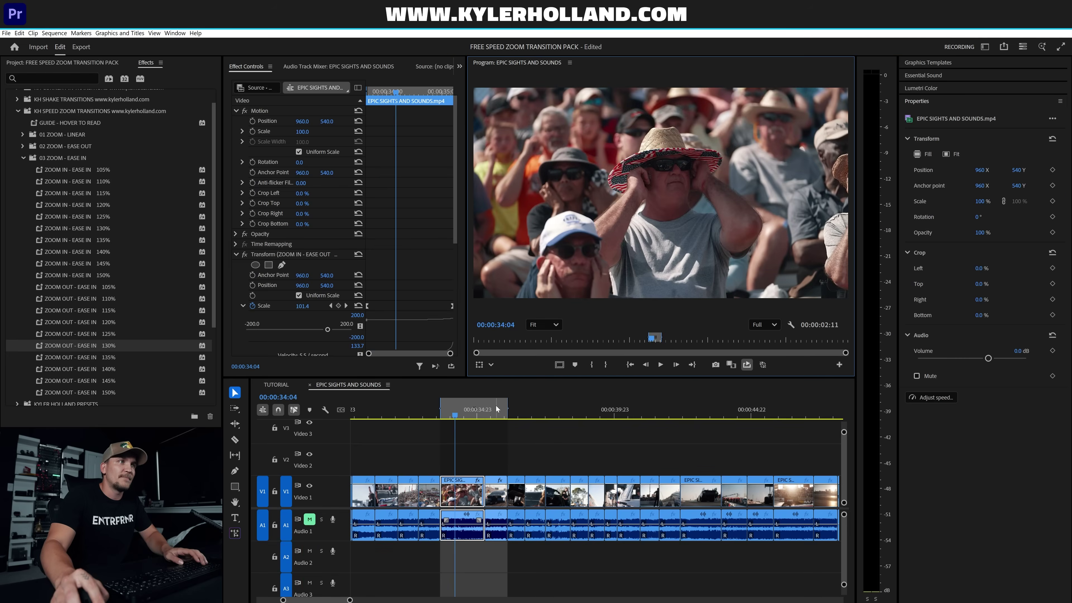
Apply ZOOM IN - EASE IN 140% and ZOOM OUT - EASE OUT 125% presets to consecutive V1 cuts.
left_click_drag(100, 253, 370, 427)
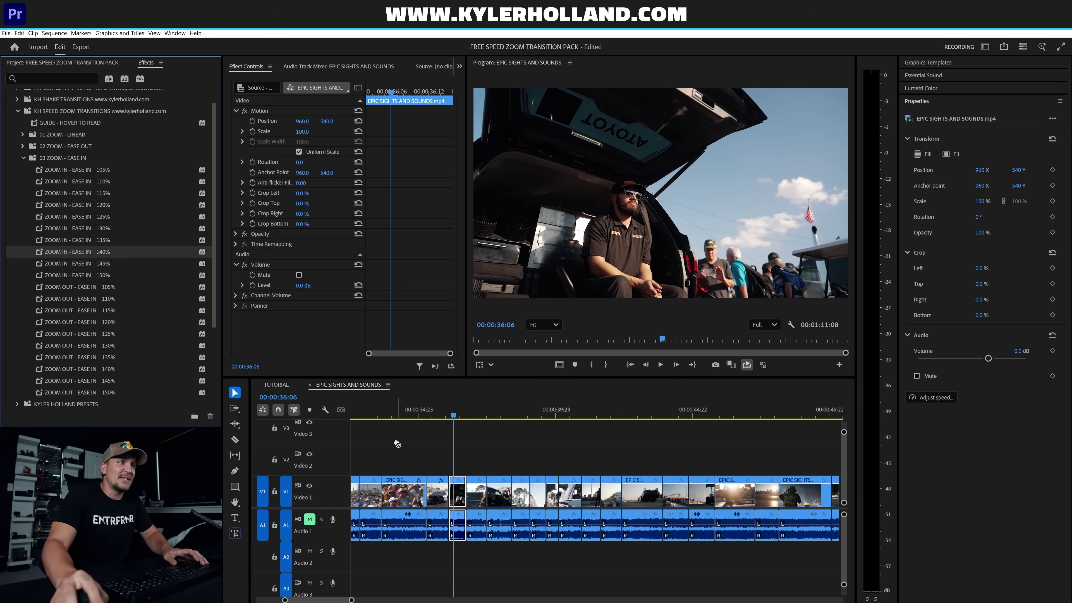
left_click_drag(462, 495, 462, 495)
left_click(32, 146)
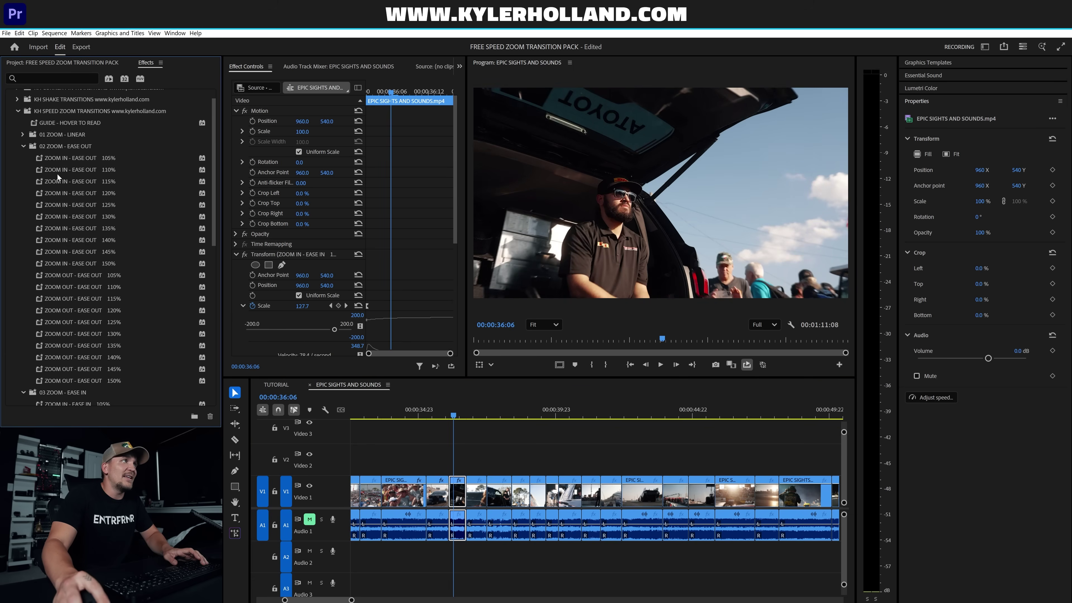
left_click_drag(484, 495, 484, 495)
left_click_drag(80, 322, 440, 436)
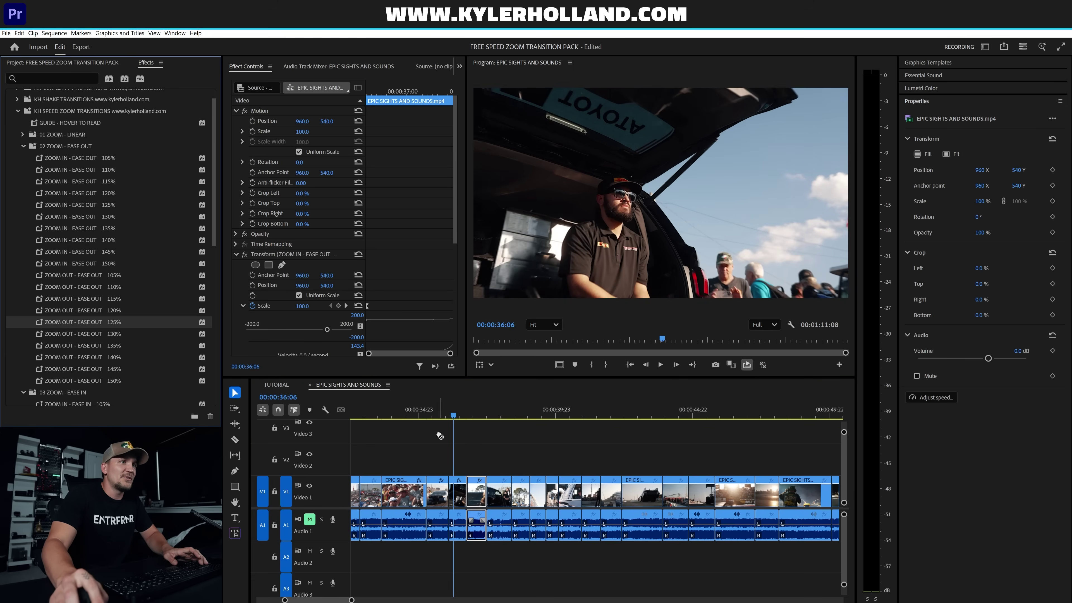
left_click_drag(501, 501, 500, 501)
Give the following cuts the ZOOM OUT - EASE OUT 105% and linear zoom presets.
left_click(521, 493)
left_click_drag(118, 275, 537, 445)
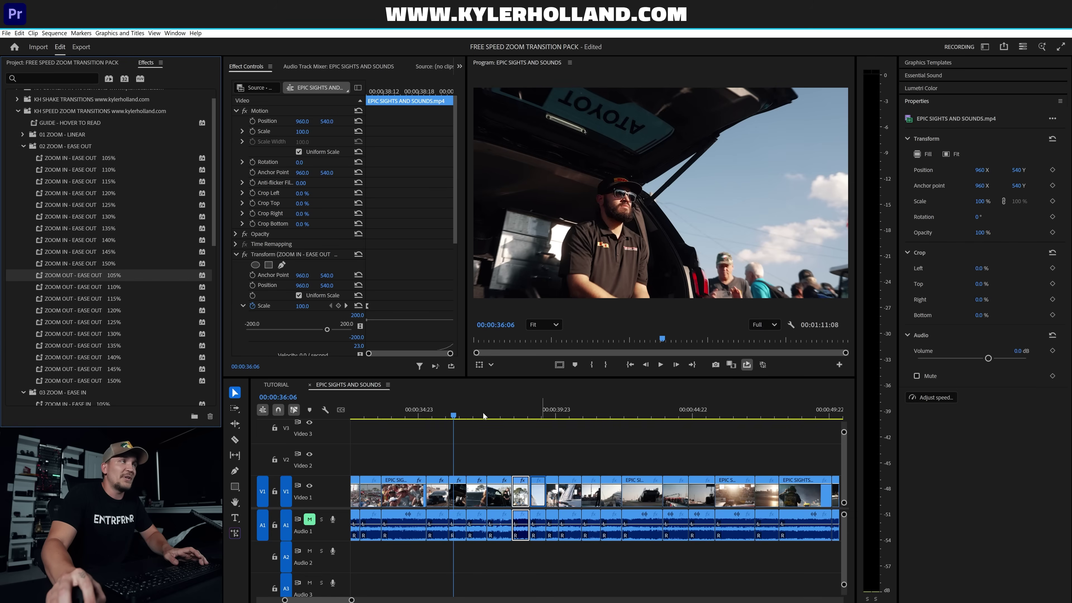
left_click(23, 135)
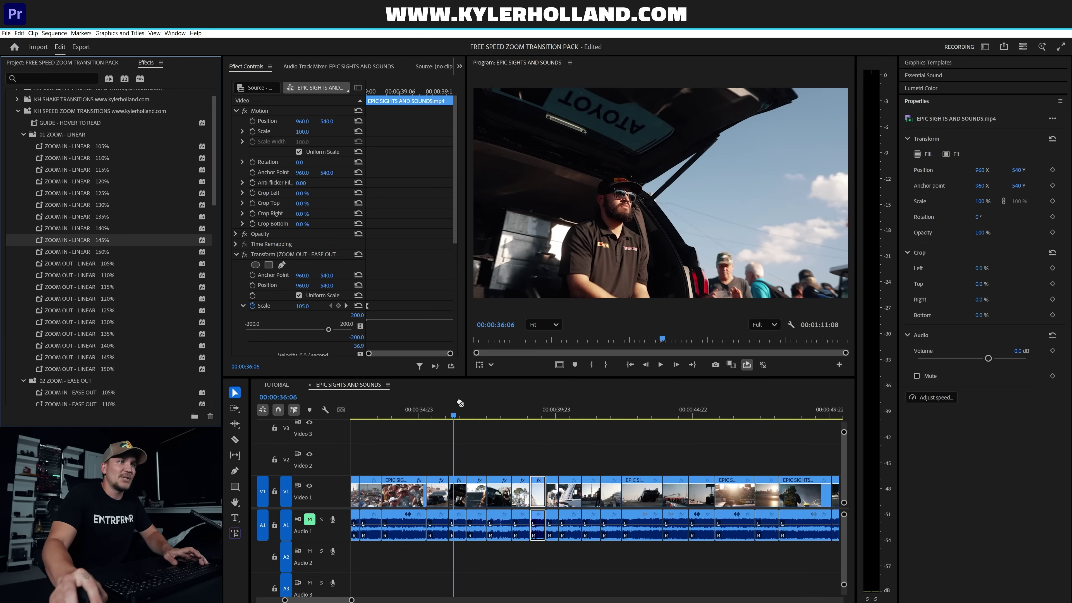
left_click(553, 490)
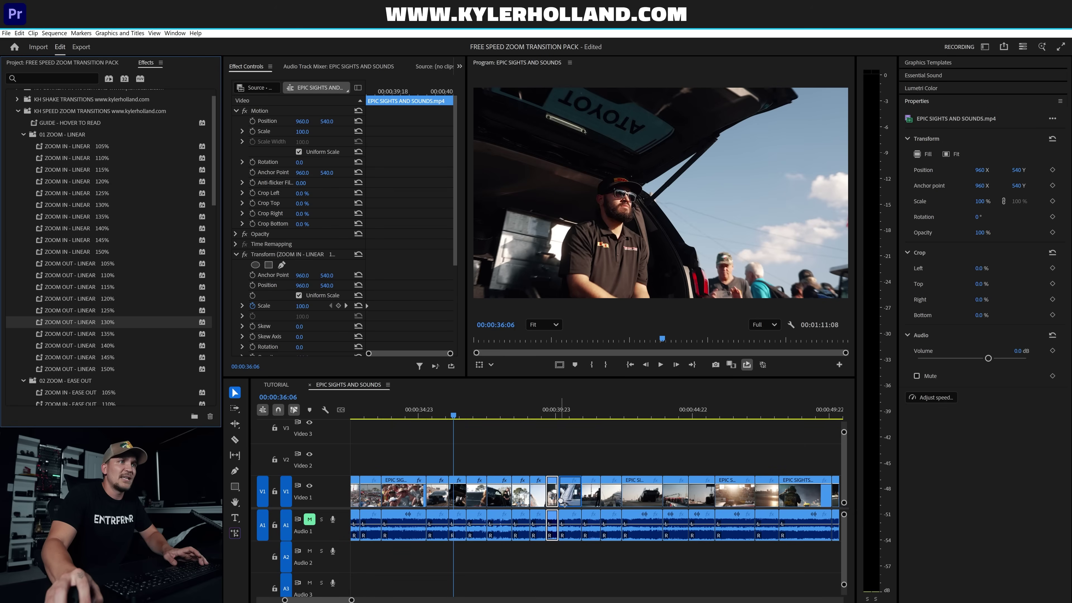
Mark an in/out range ending at 00:00:40:11 around the zoomed cuts and play it.
left_click(571, 409)
key("o")
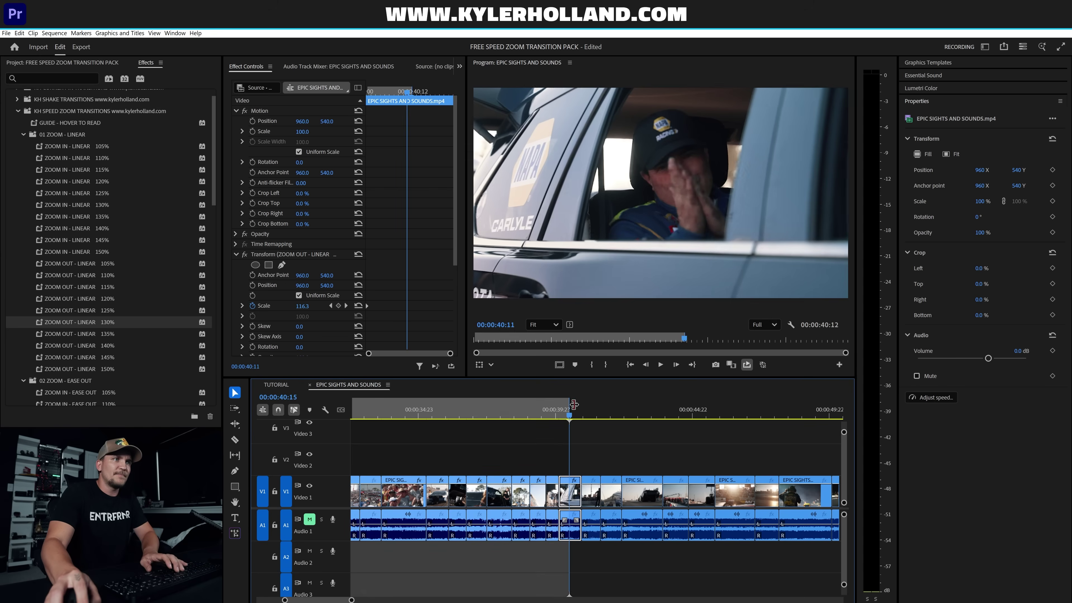
left_click(382, 409)
key("i")
key("space")
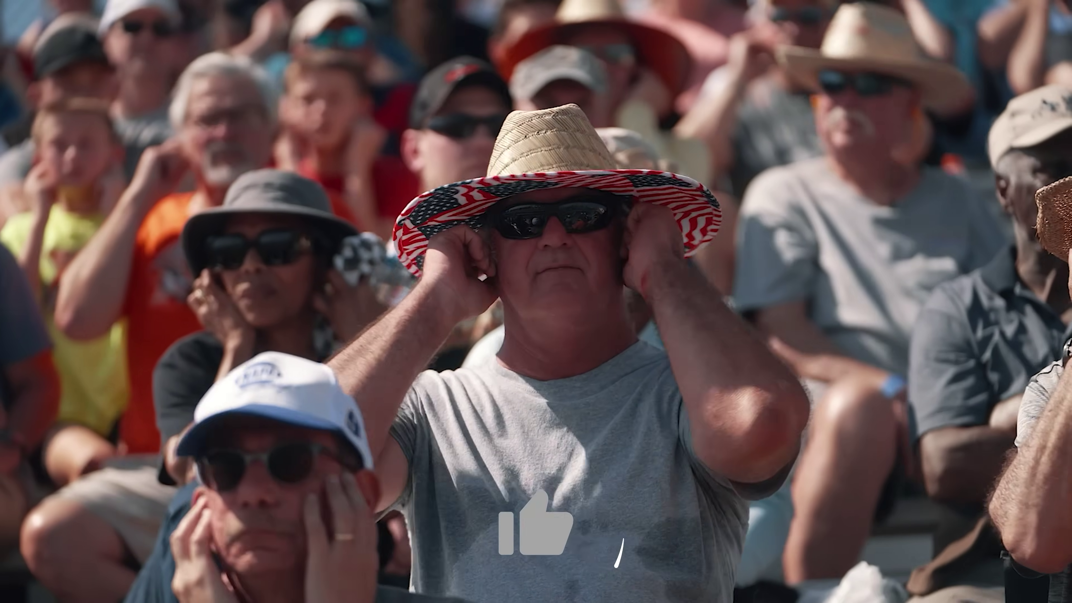